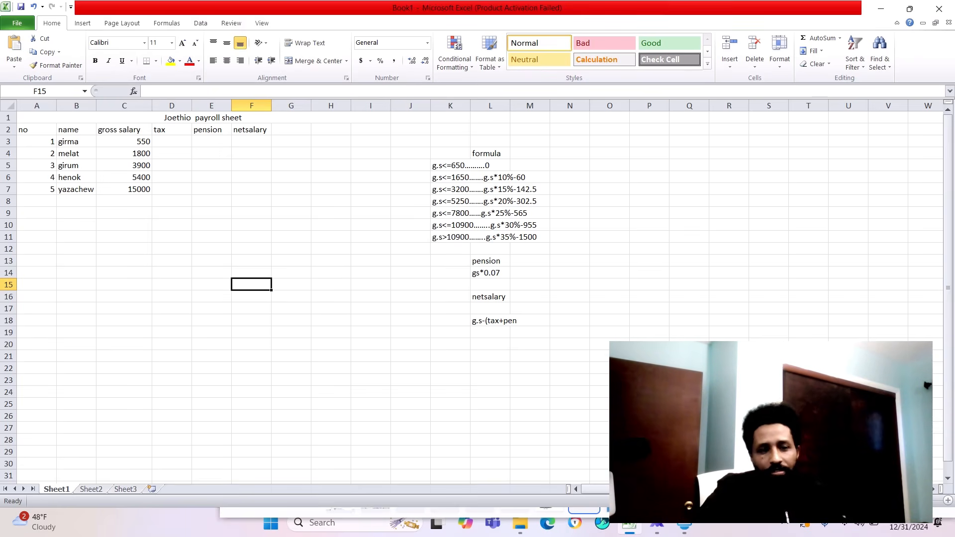
# - Insert the IF function in cell D3 of the tax column and position its arguments dialog clear of the tax formulas
pyautogui.click(172, 142)
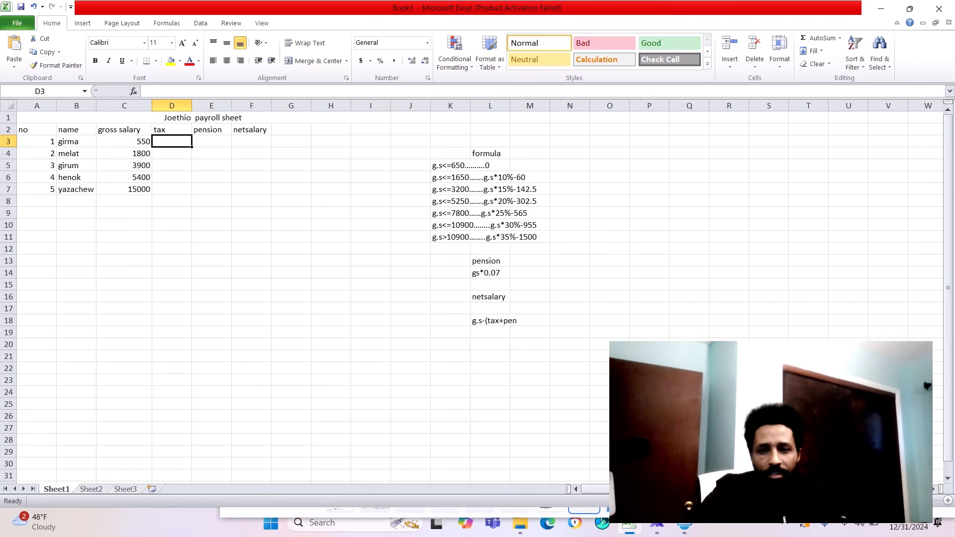
pyautogui.click(840, 38)
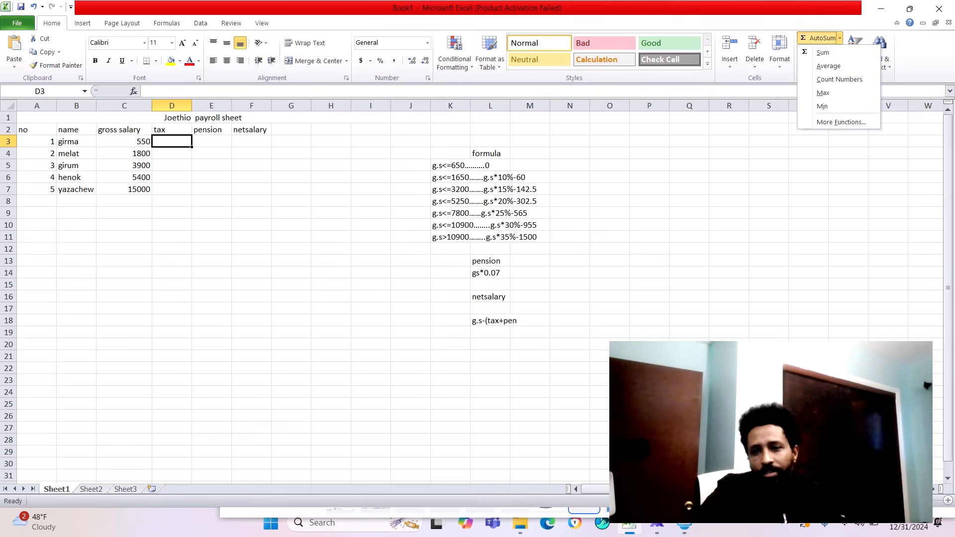
pyautogui.click(841, 122)
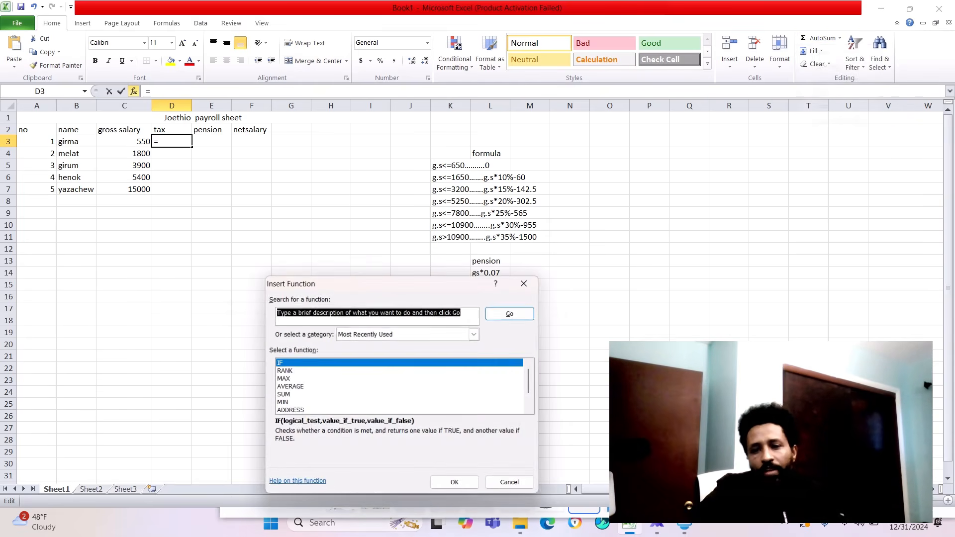
pyautogui.click(299, 363)
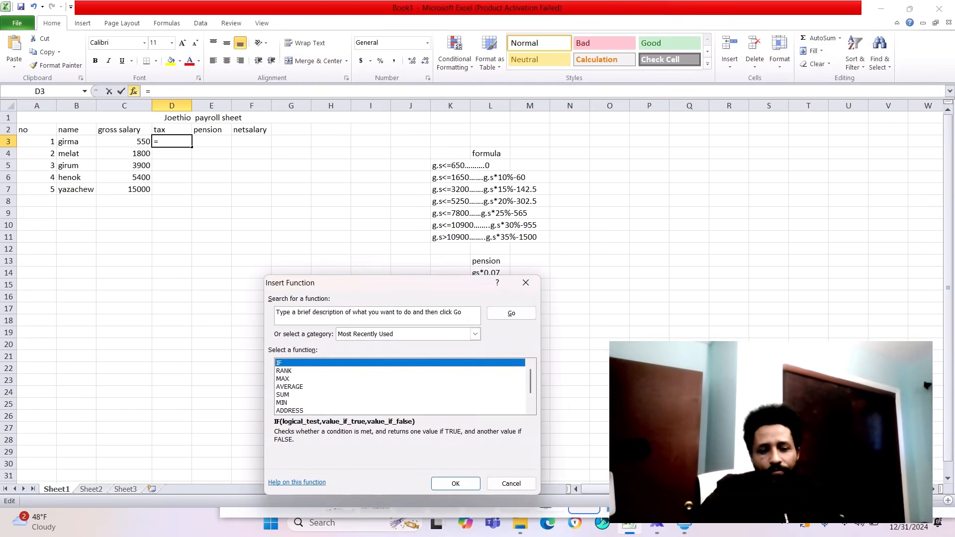
pyautogui.click(456, 484)
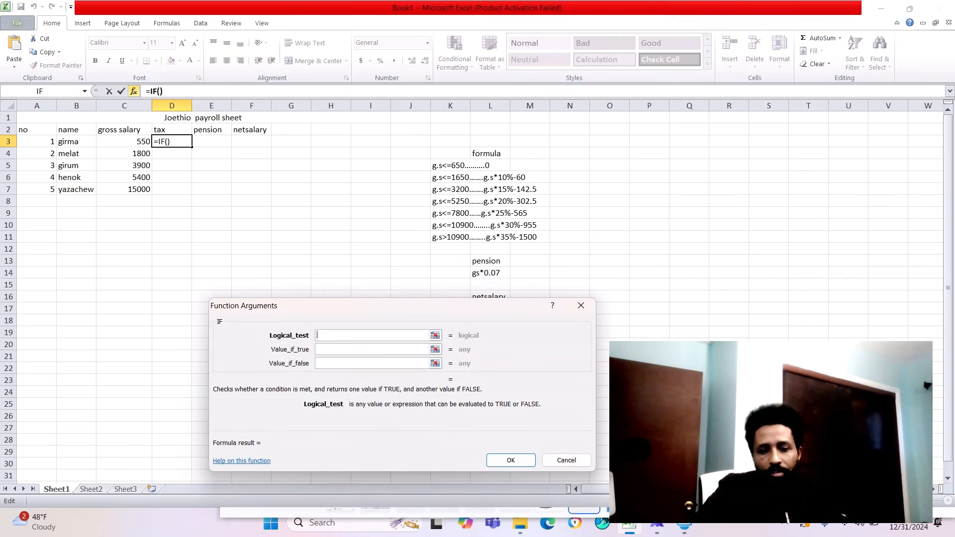
pyautogui.moveTo(374, 310); pyautogui.dragTo(356, 253)
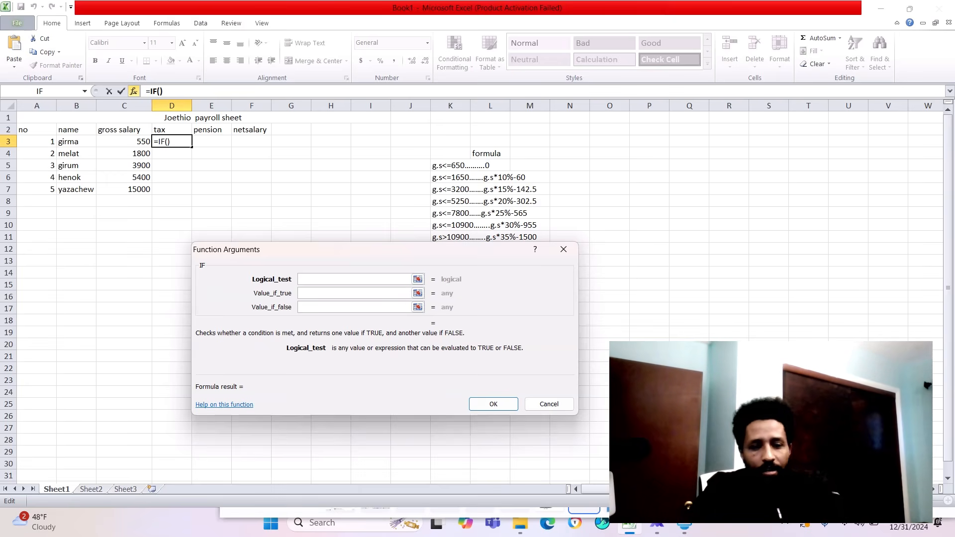
pyautogui.moveTo(337, 256); pyautogui.dragTo(338, 293)
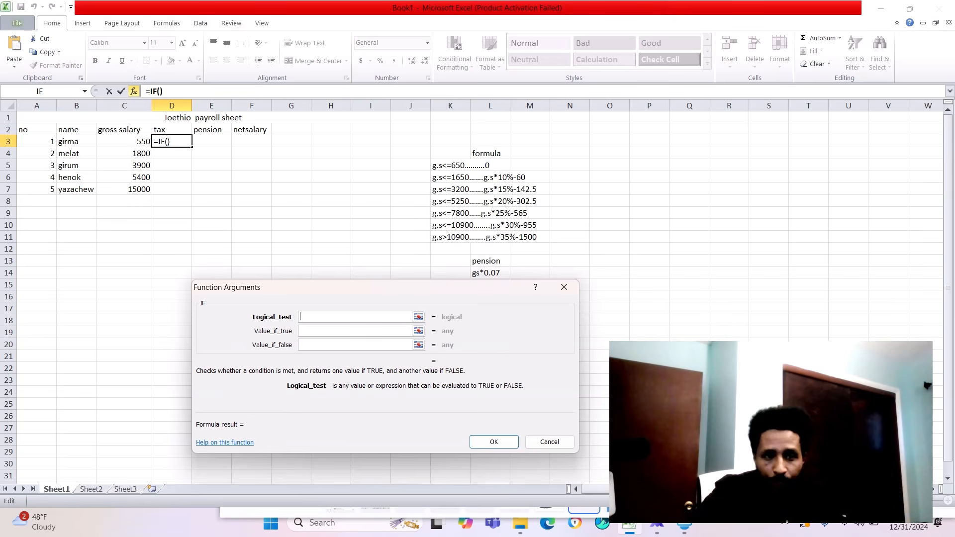
# - Enter the first tax bracket in the IF function's logical test as C3<=650,0
pyautogui.click(124, 142)
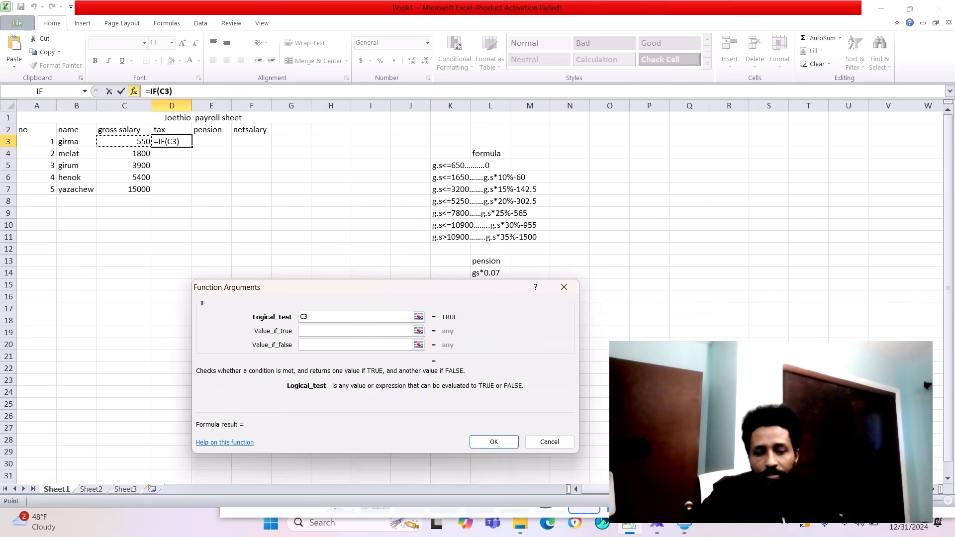
pyautogui.write('<=')
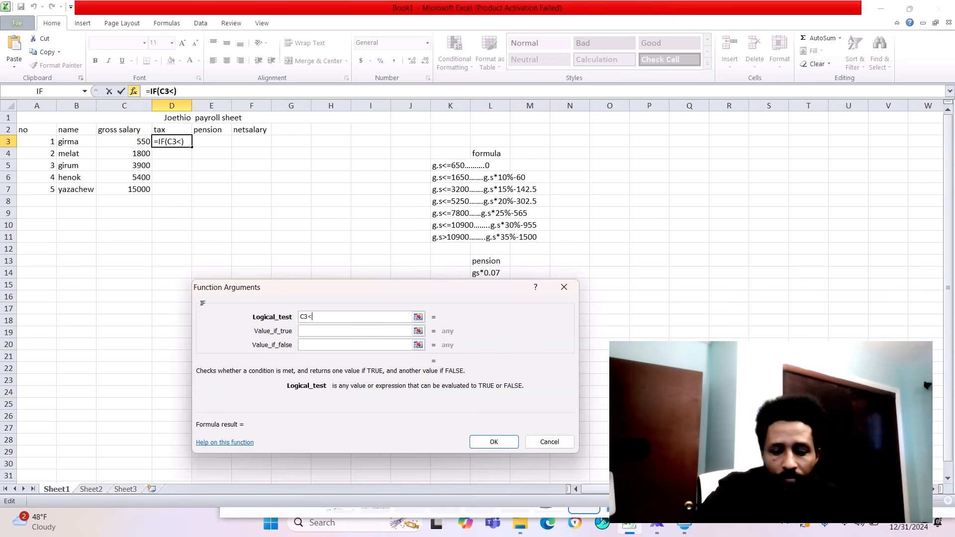
pyautogui.write('650')
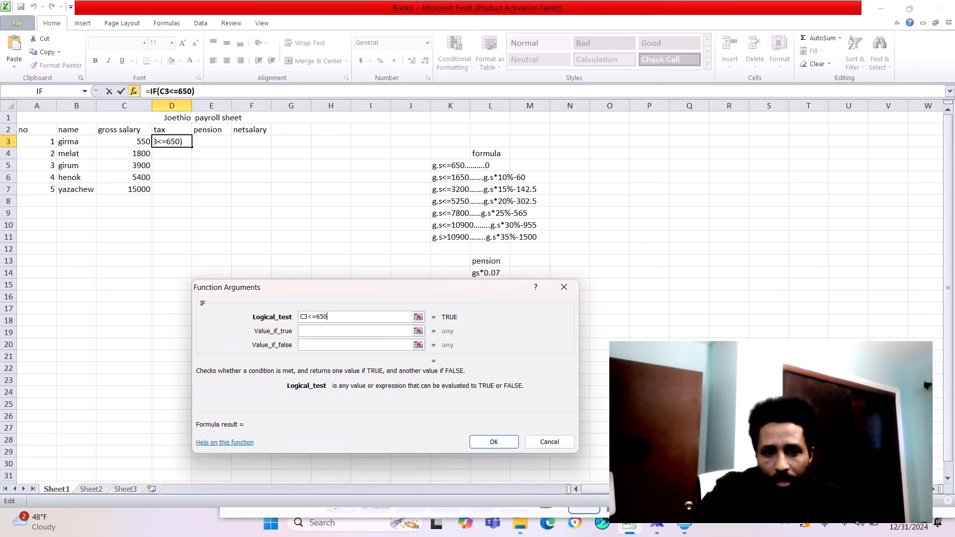
pyautogui.write(',0')
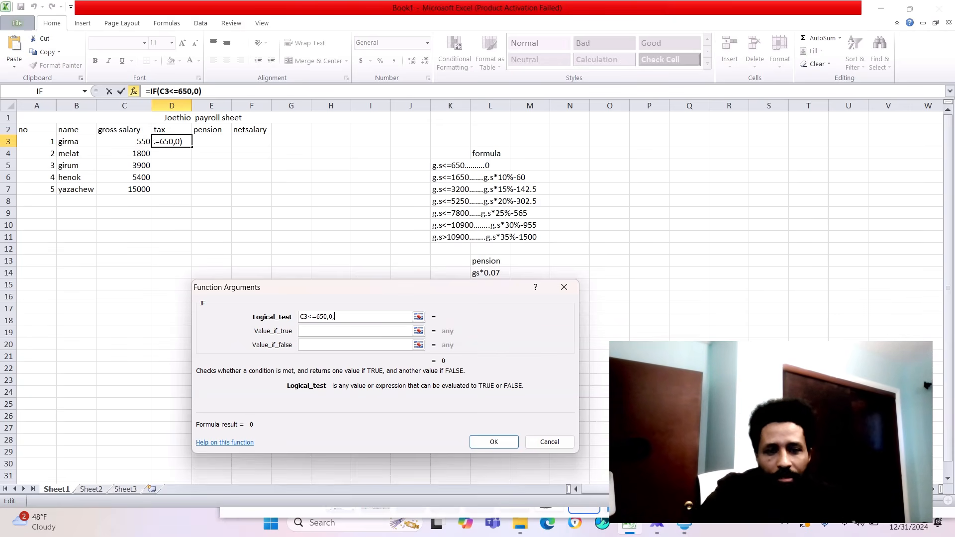
# - Add a nested IF for the second tax bracket to the logical test: ,if(c3<=1650,c3*10%-60
pyautogui.write(',if')
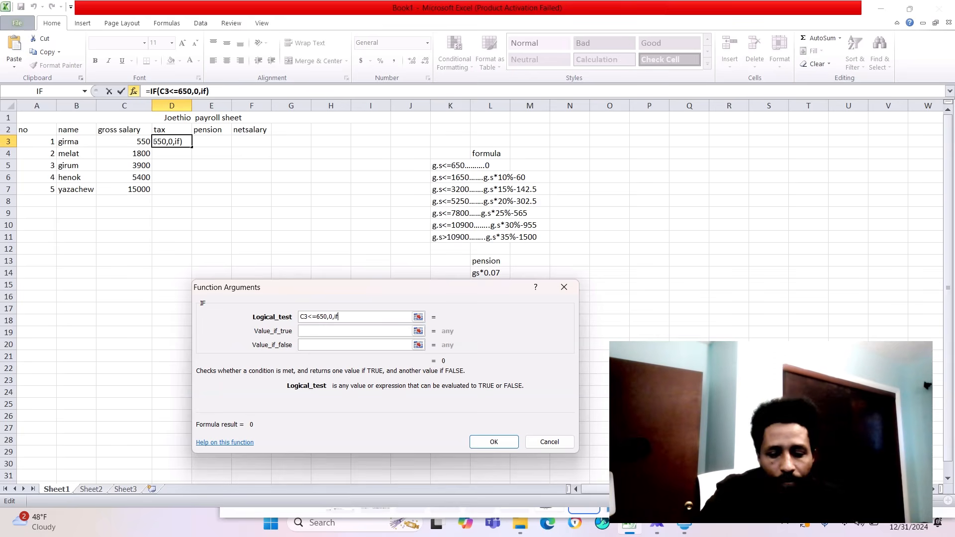
pyautogui.write('(')
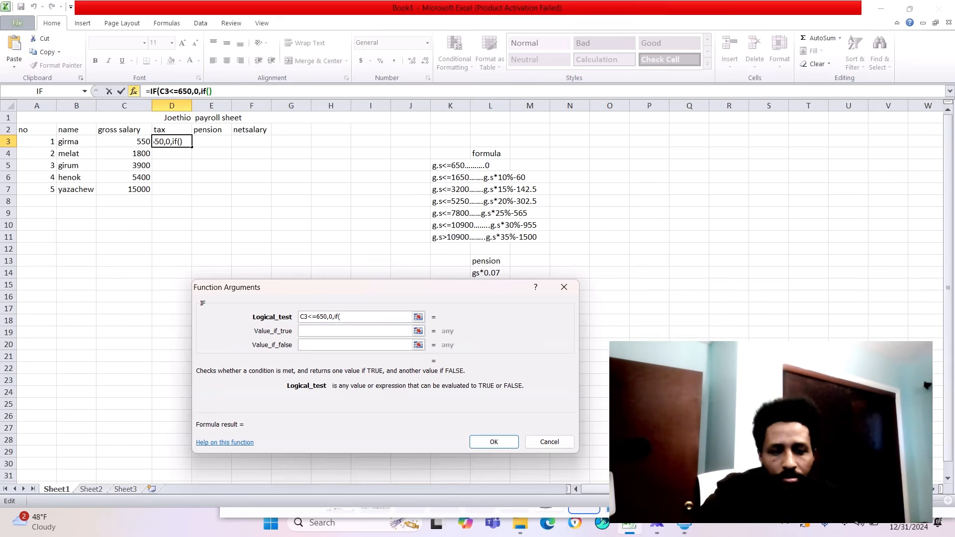
pyautogui.write('c3')
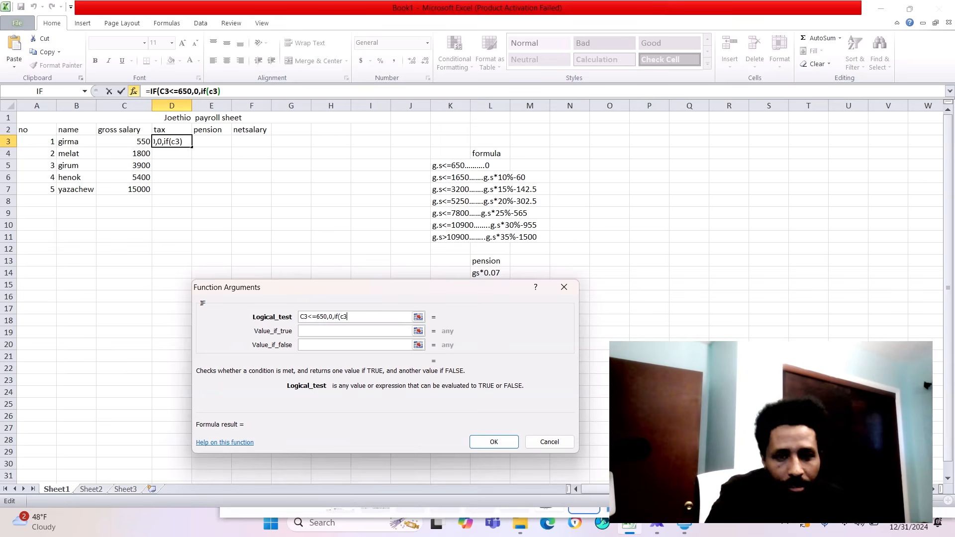
pyautogui.write('<')
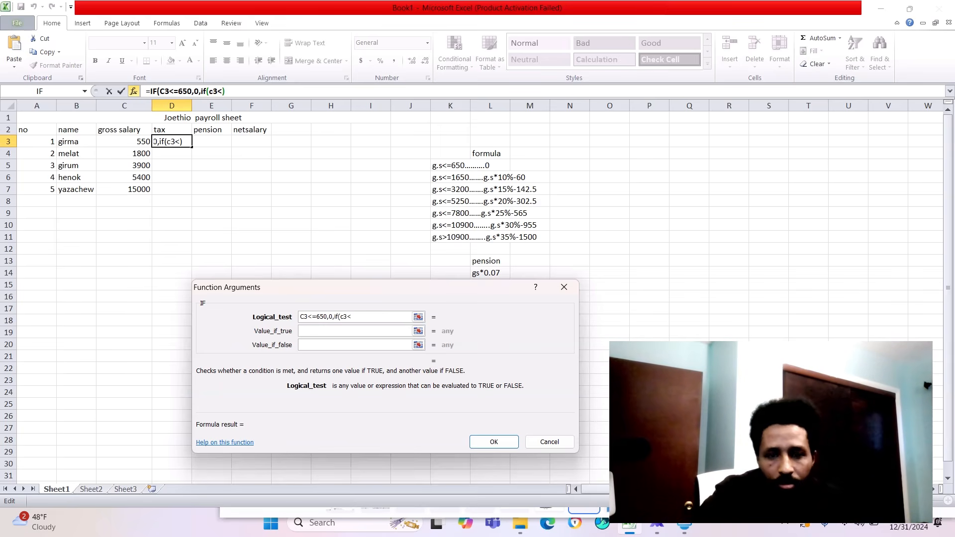
pyautogui.write('=1650')
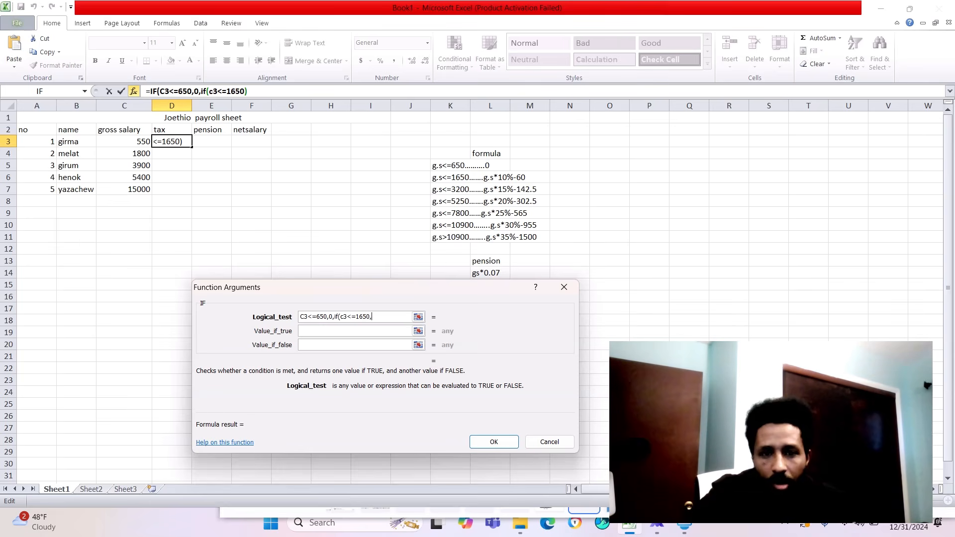
pyautogui.write(',')
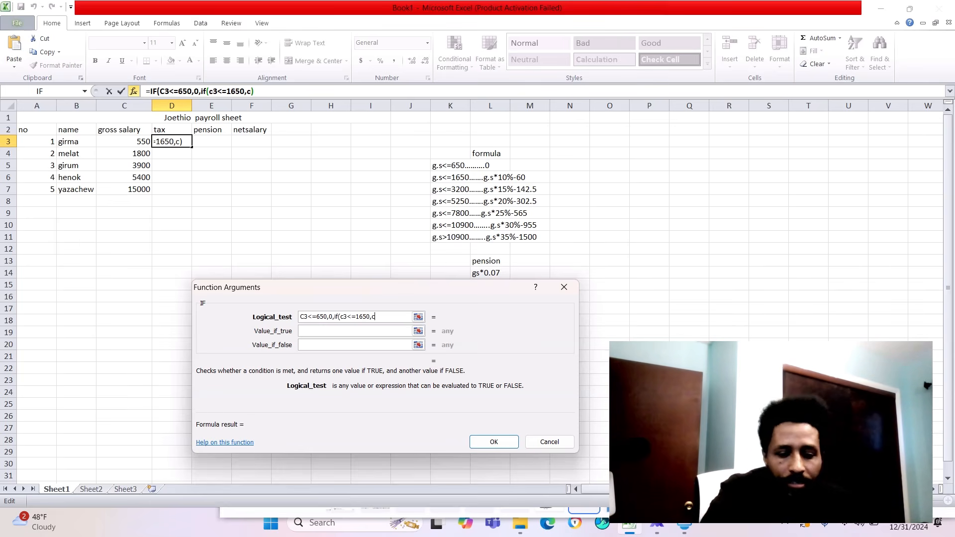
pyautogui.write('c3')
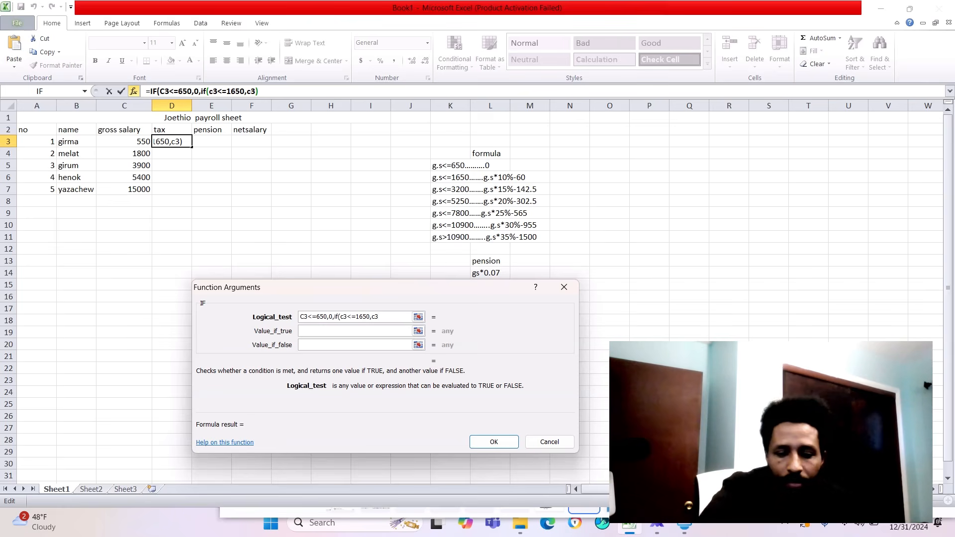
pyautogui.write('*10')
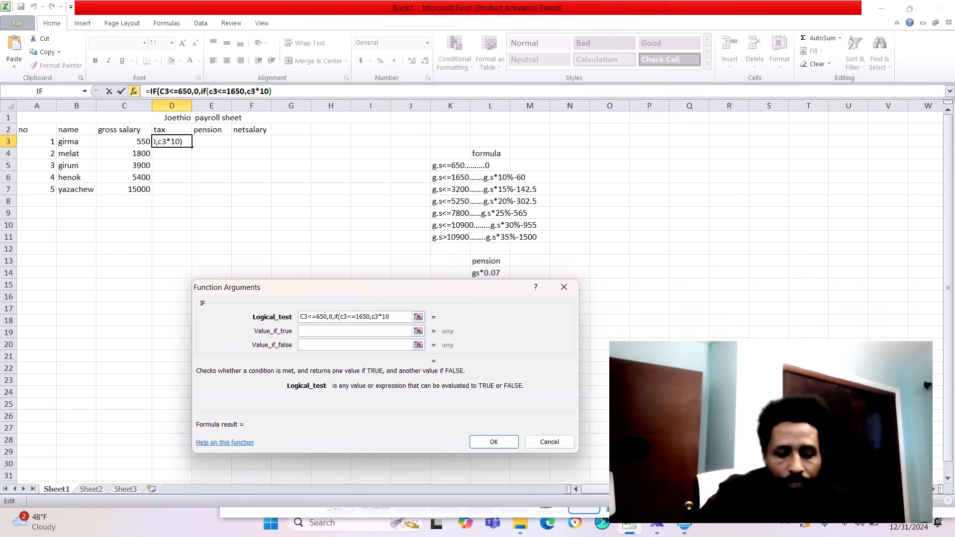
pyautogui.write('%')
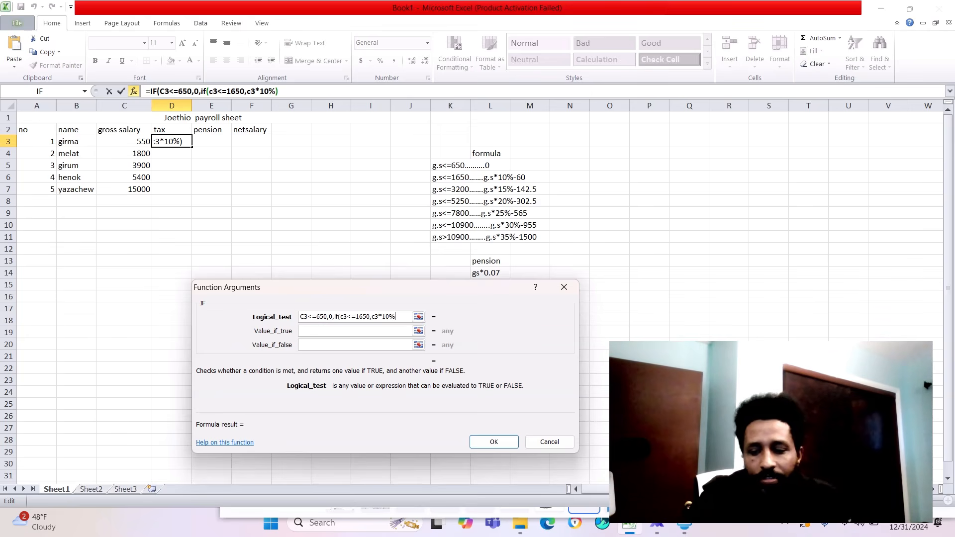
pyautogui.write('-60')
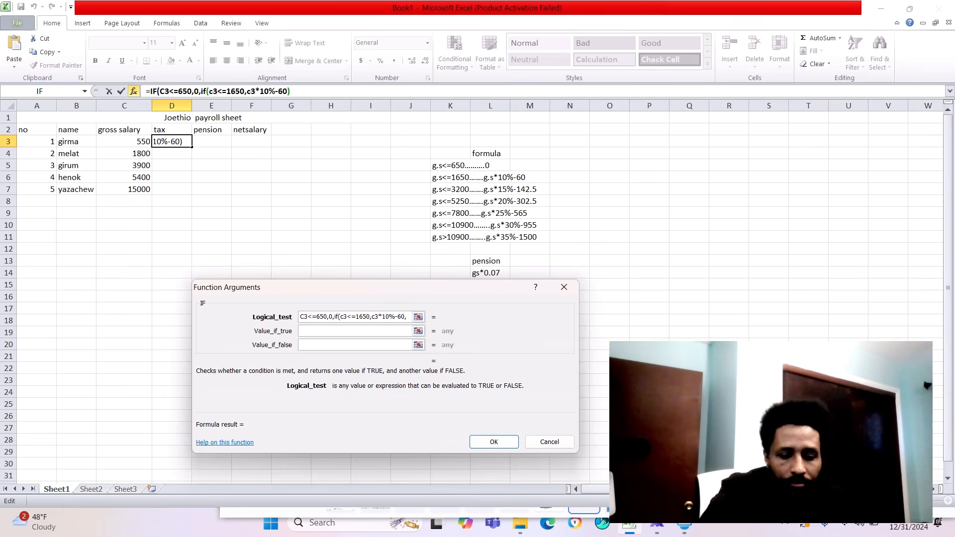
# - Append a nested IF for the third tax bracket to the logical test: ,if(c3<=3200,c3*15%-142.5
pyautogui.write(',if')
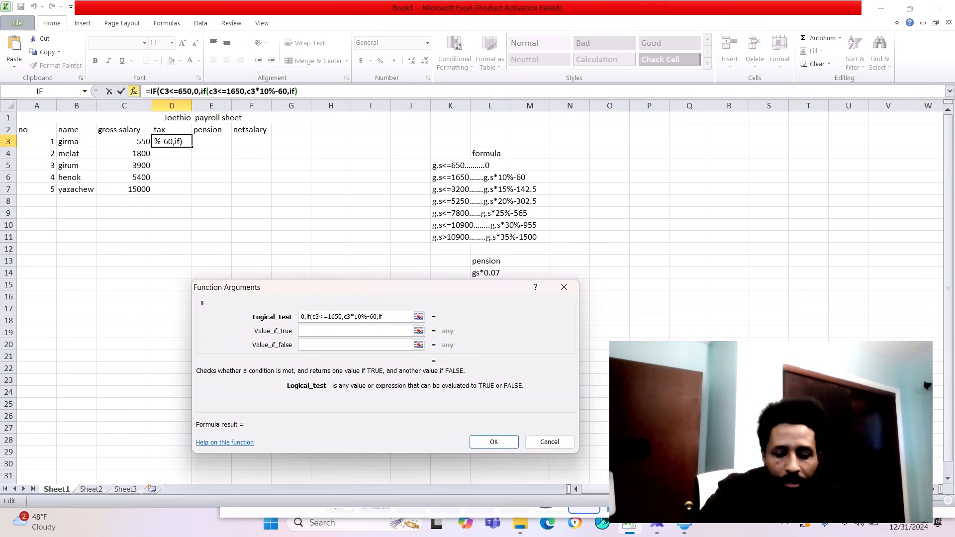
pyautogui.write('(c3')
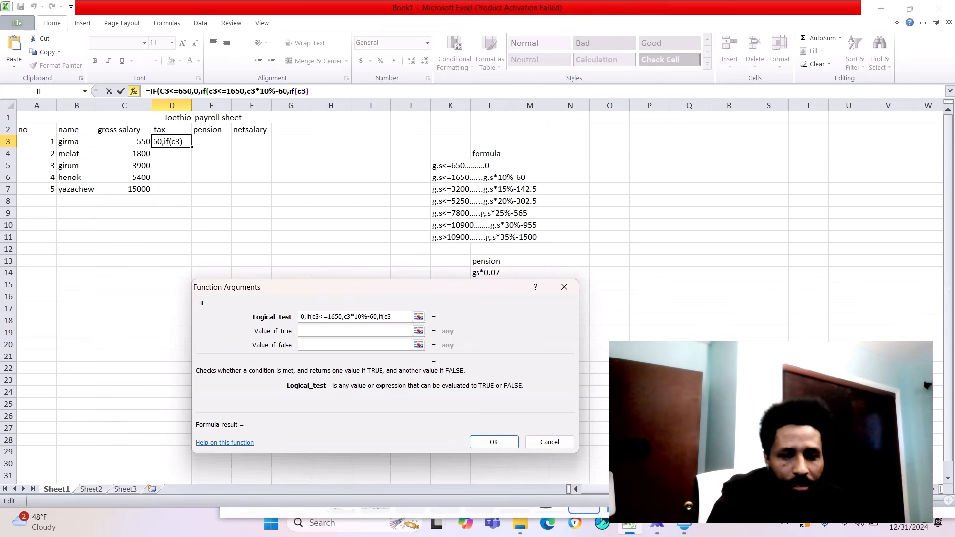
pyautogui.write('<')
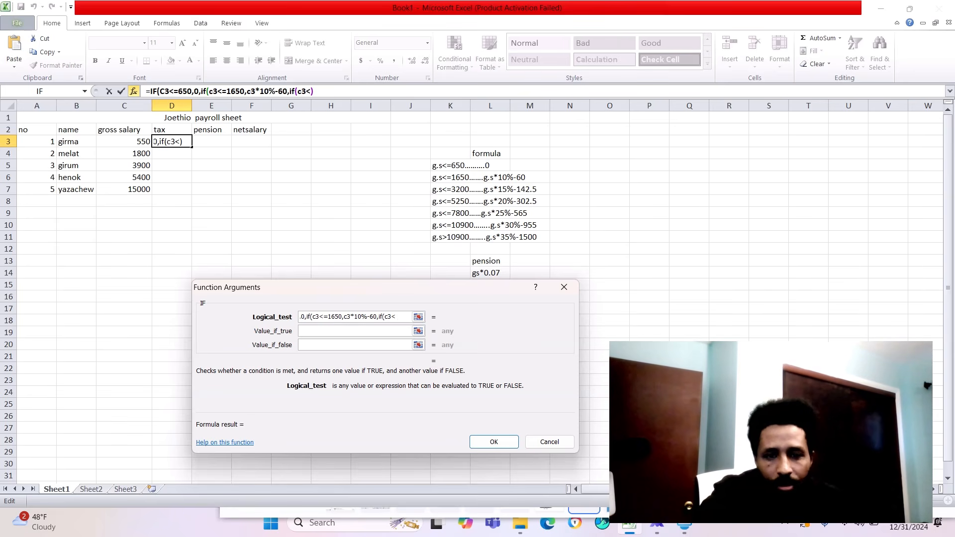
pyautogui.write('=3200')
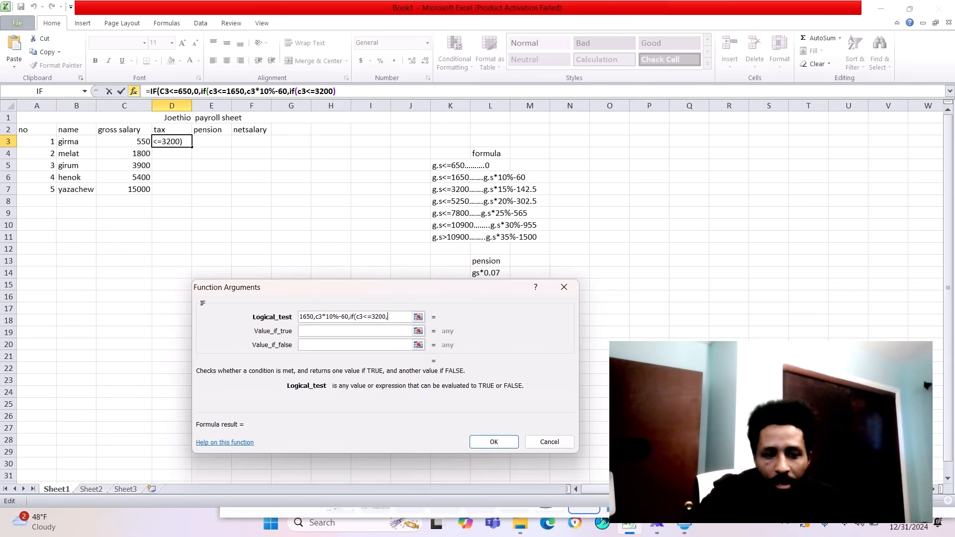
pyautogui.write(',c3')
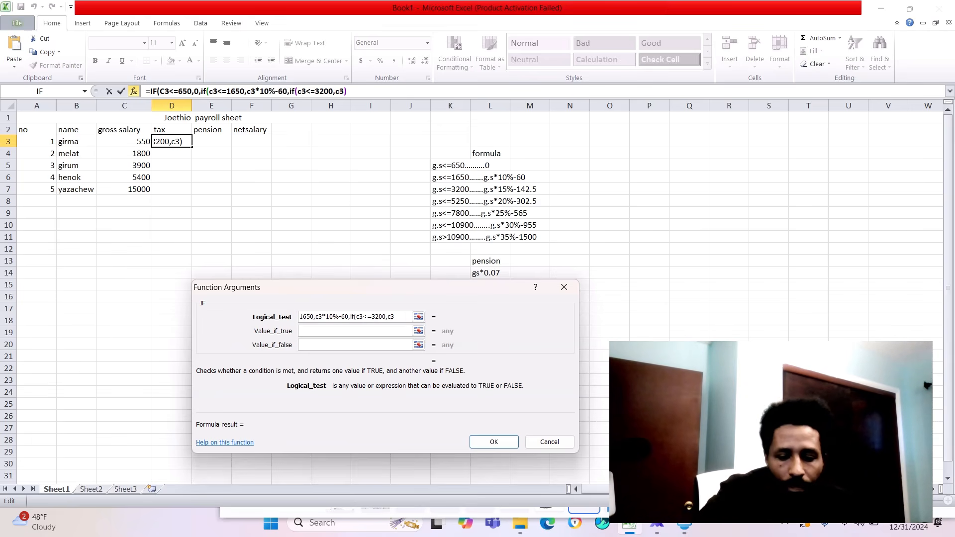
pyautogui.write('*')
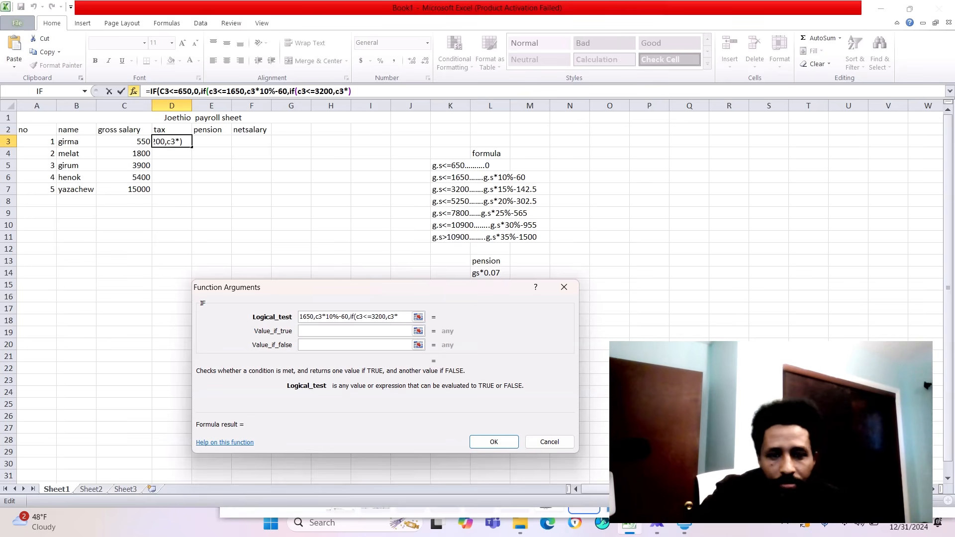
pyautogui.write('15')
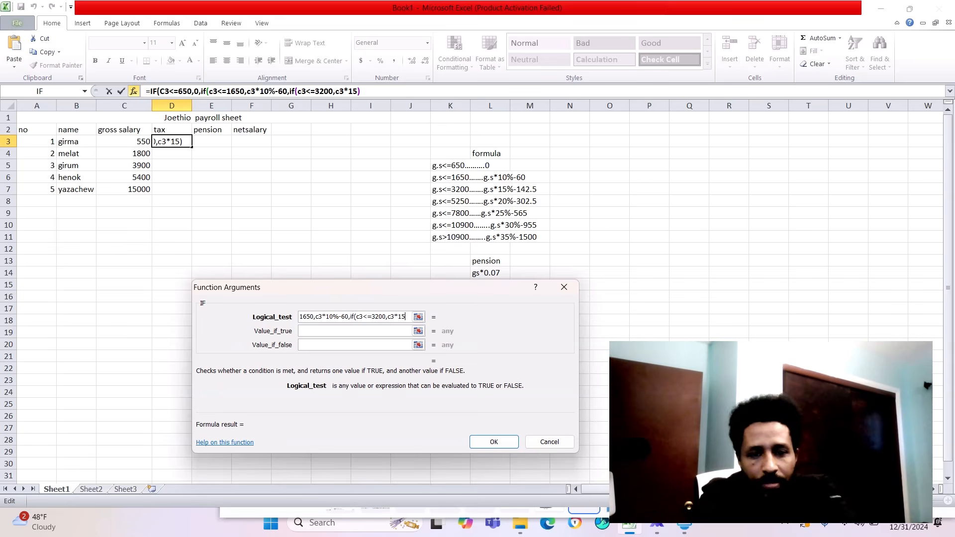
pyautogui.write('%-14')
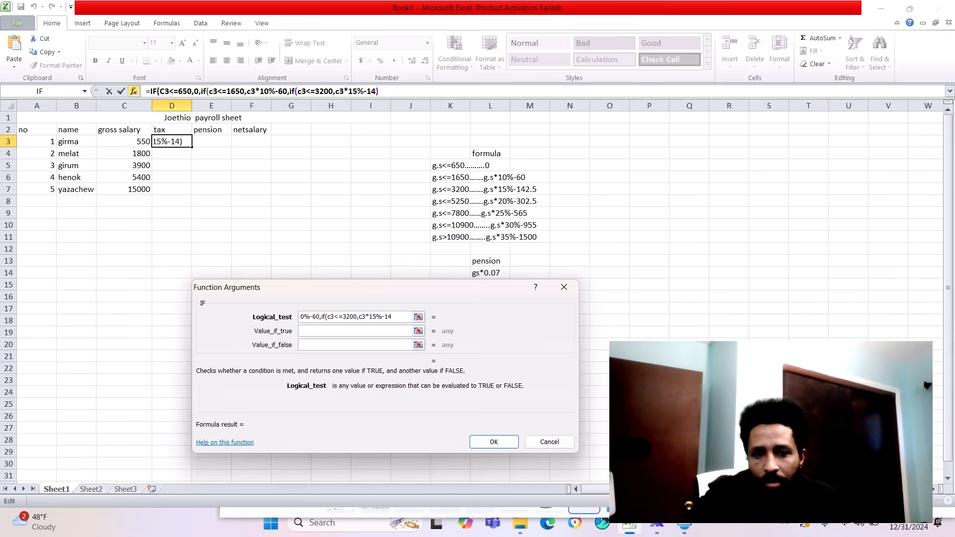
pyautogui.write('2.5')
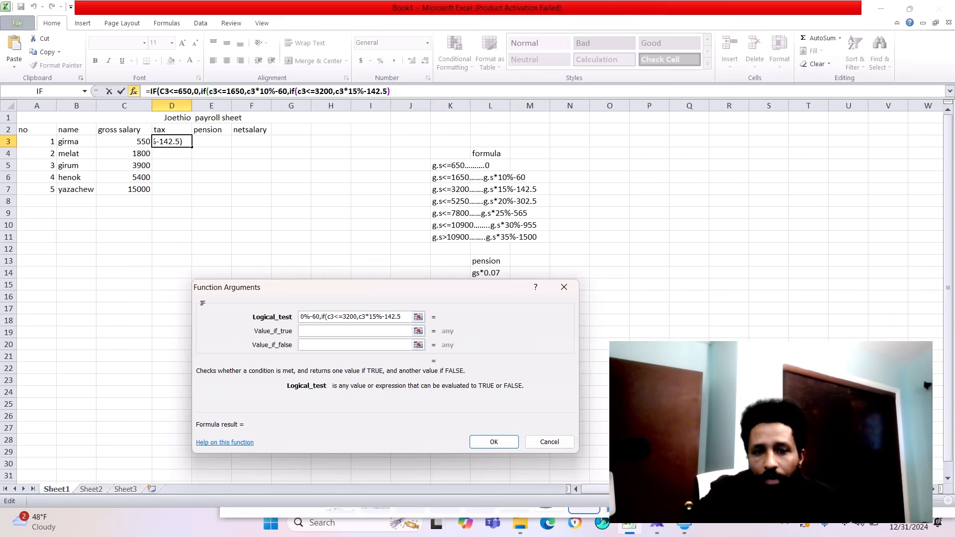
pyautogui.write(',')
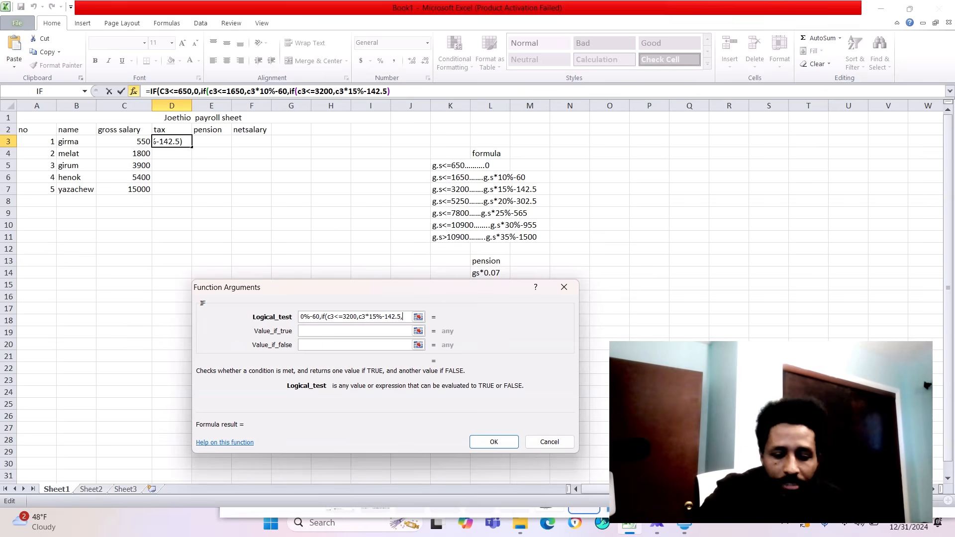
pyautogui.write('if')
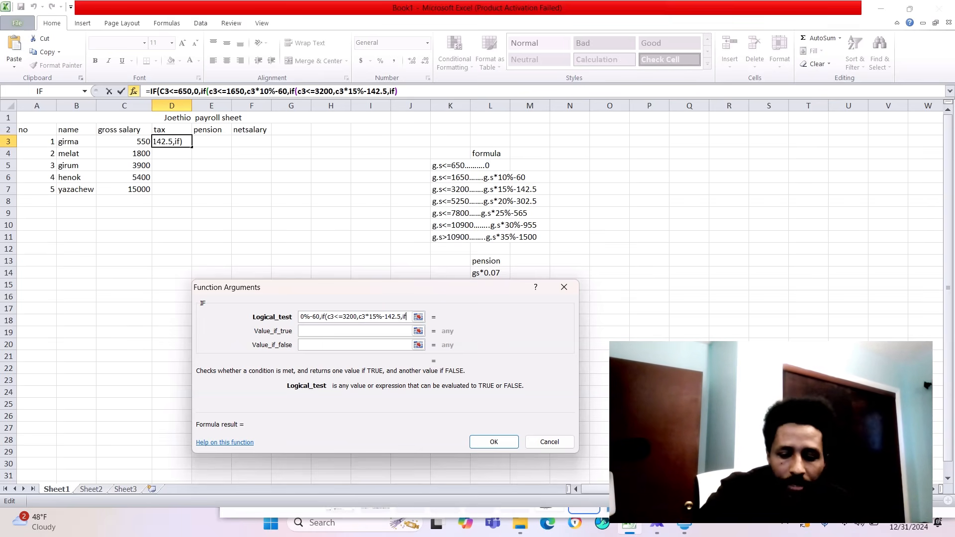
pyautogui.write('(c3')
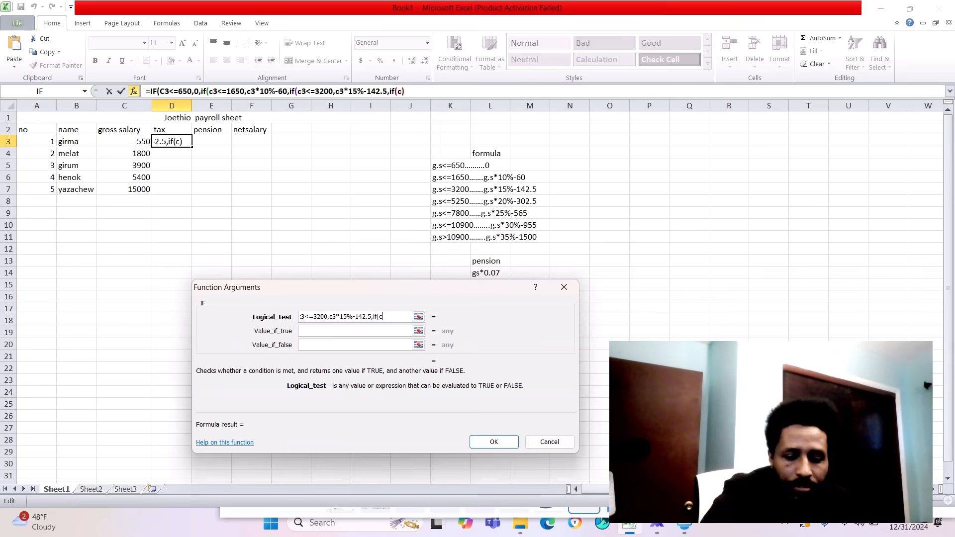
pyautogui.write('<')
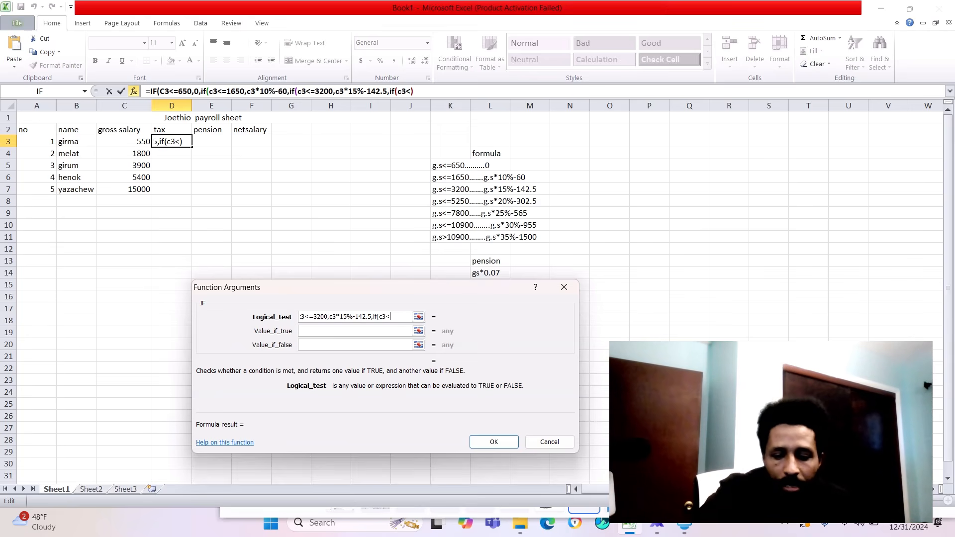
pyautogui.write('=')
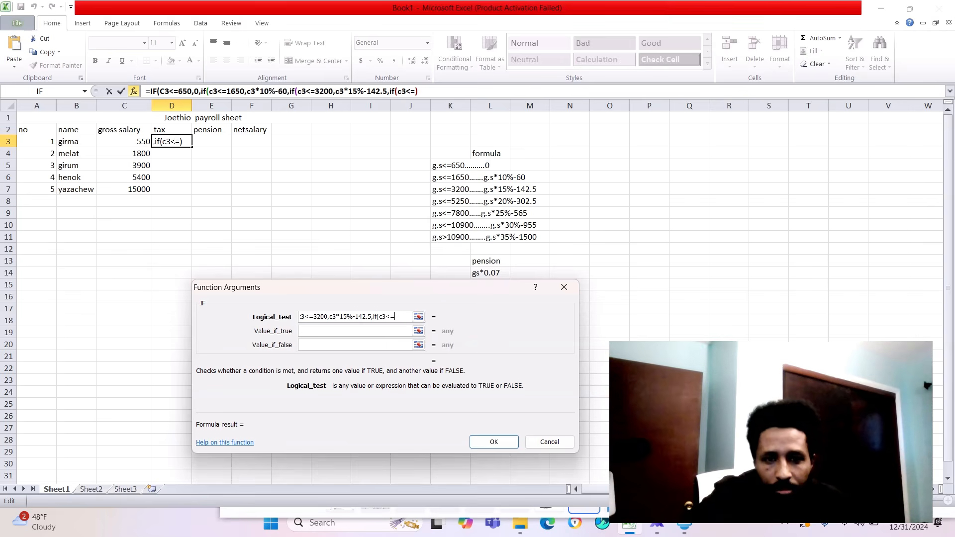
pyautogui.write('52')
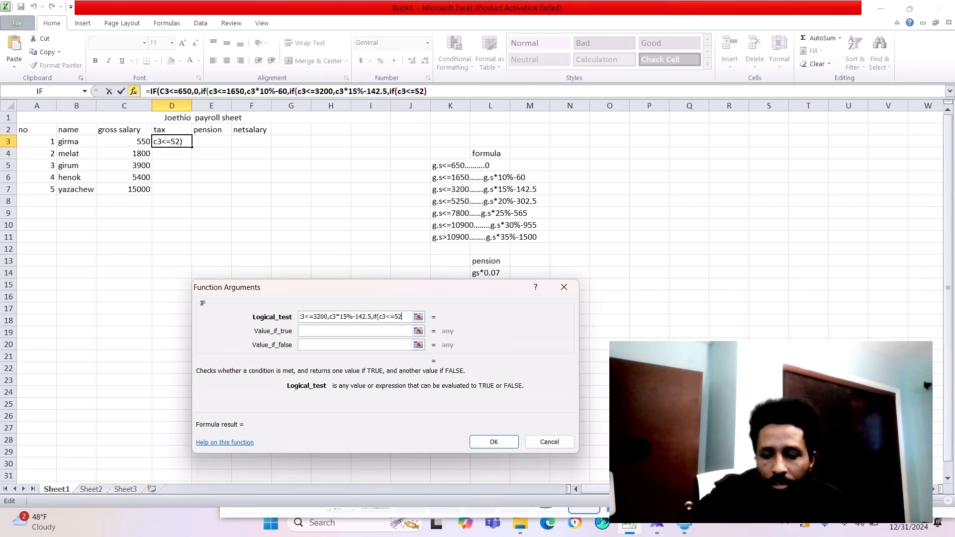
pyautogui.write('50,')
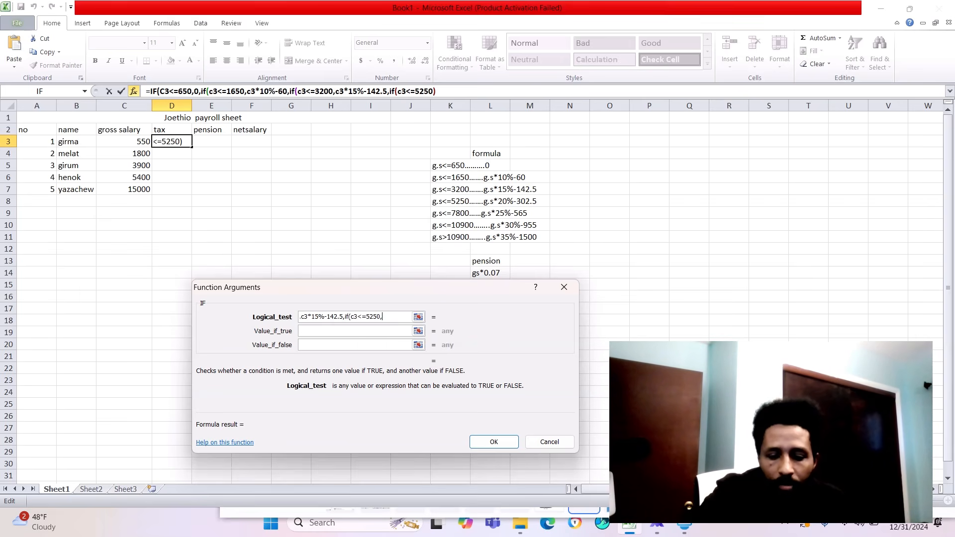
pyautogui.write('c3')
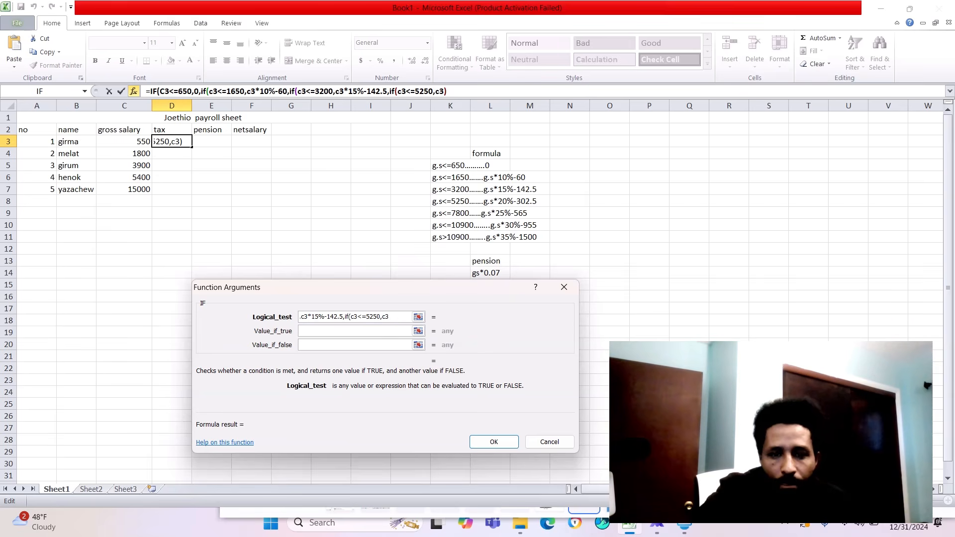
pyautogui.write('*')
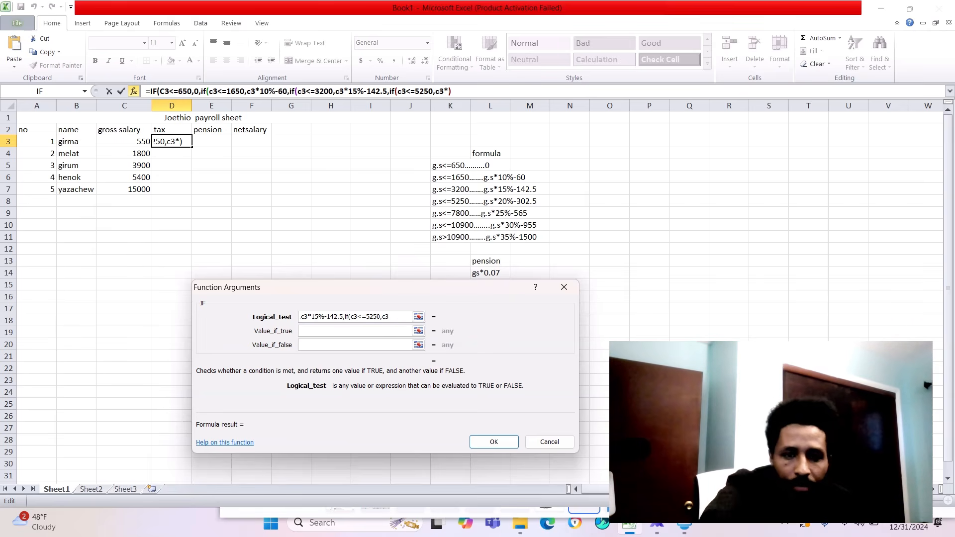
pyautogui.write('20')
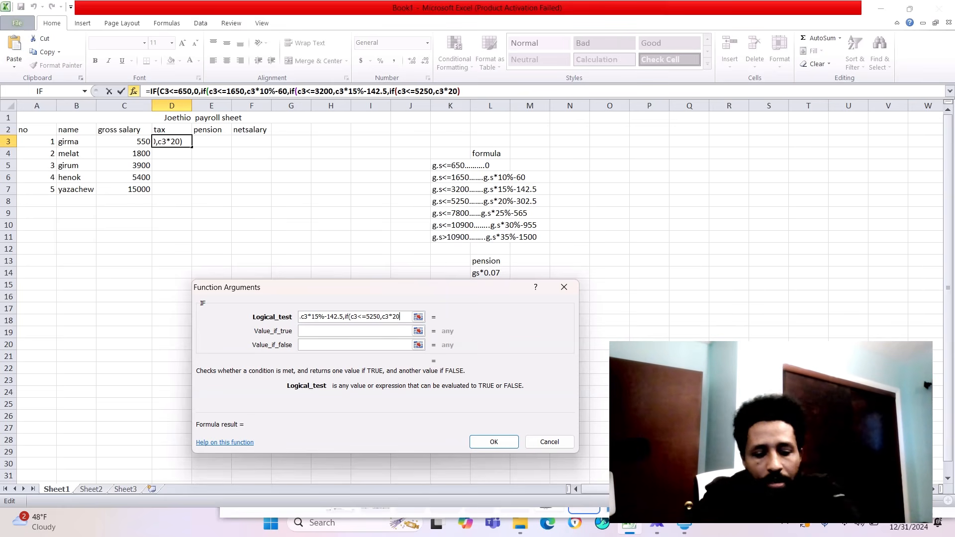
pyautogui.write('%')
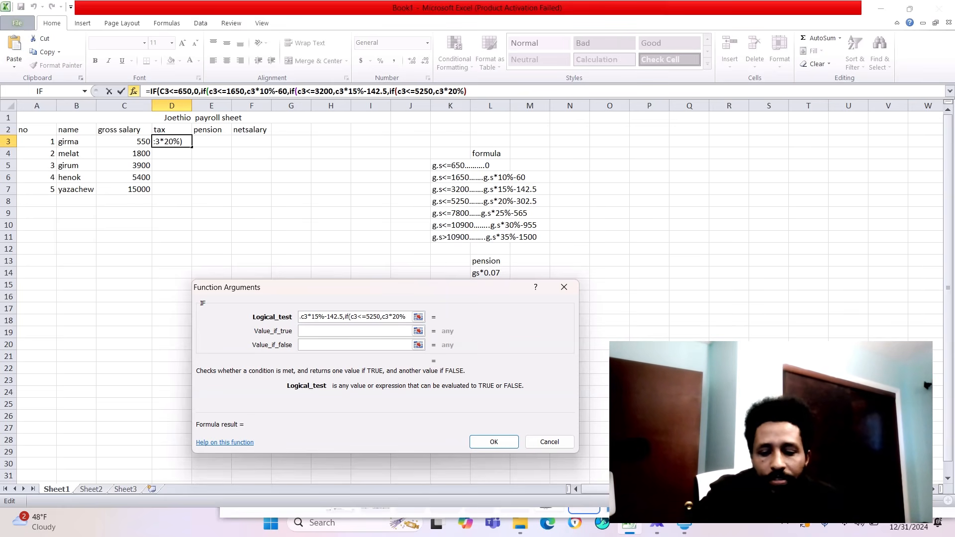
pyautogui.write('-')
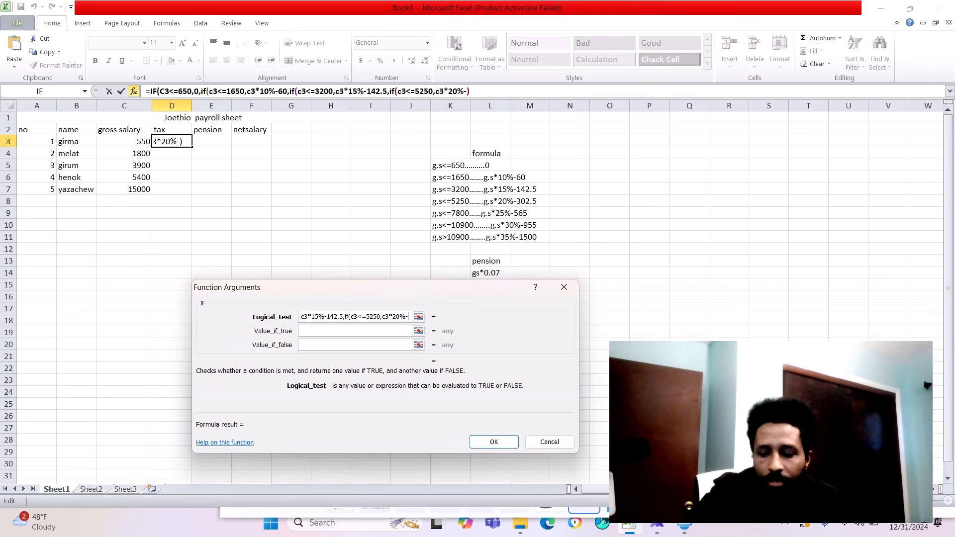
pyautogui.write('302.5')
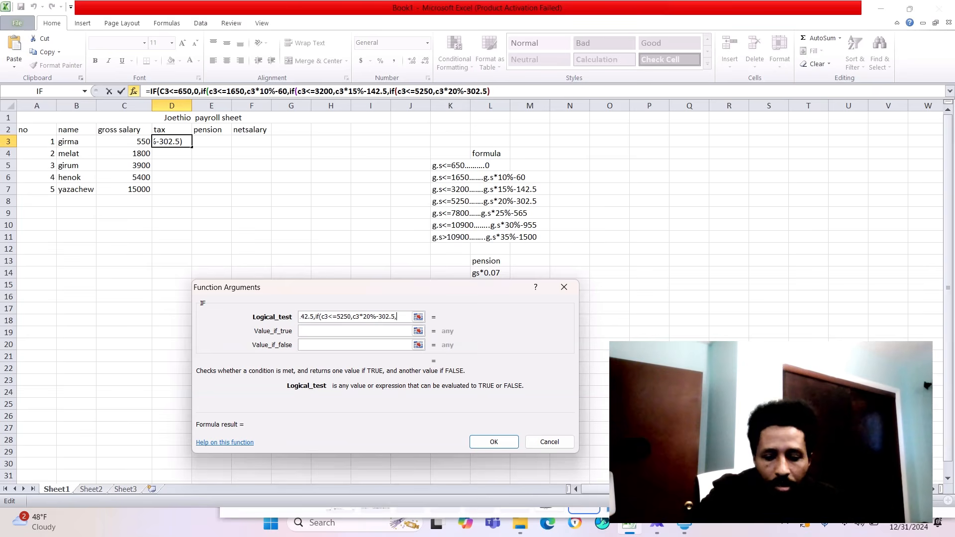
pyautogui.write(',if')
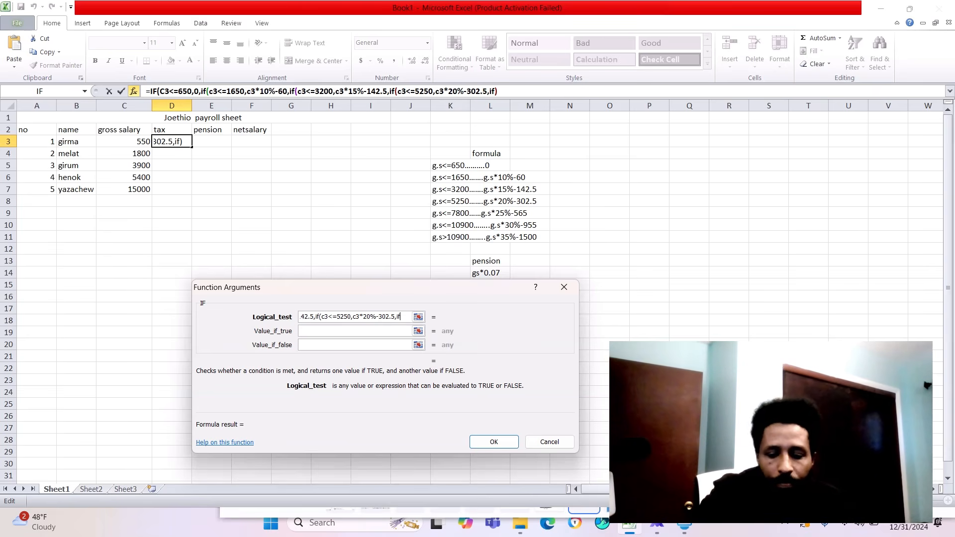
pyautogui.write('(c3')
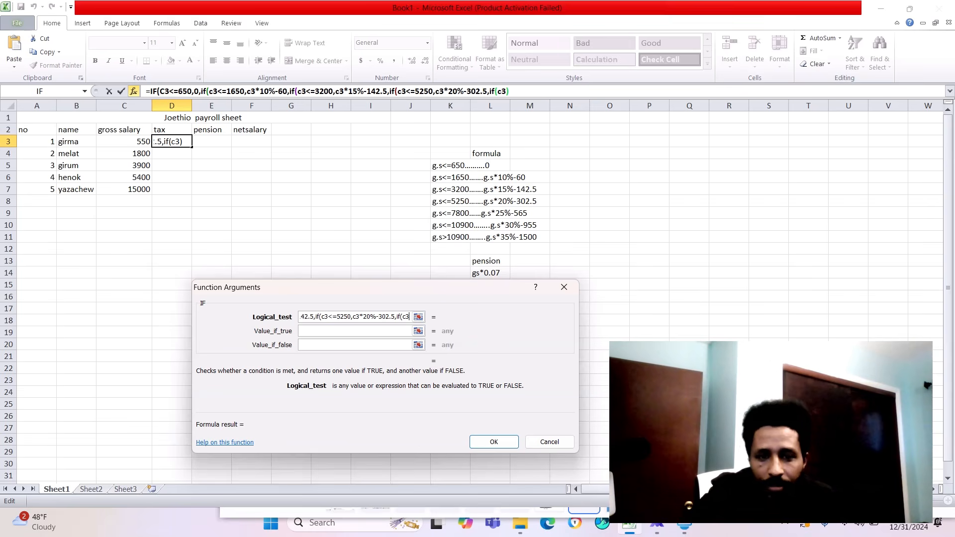
# - Append a nested IF for the fifth tax bracket to the logical test: ,if(c3<=7800,c3*25%-565
pyautogui.write('<=')
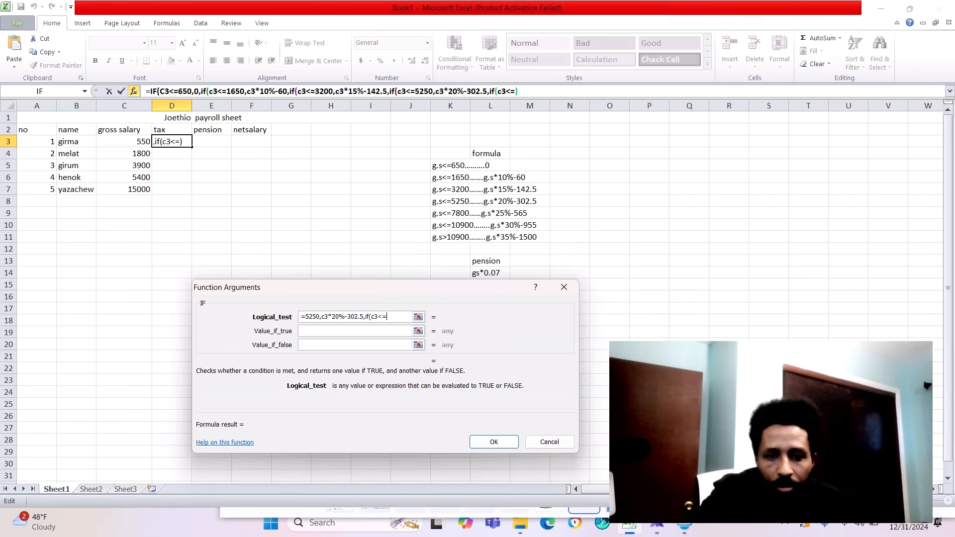
pyautogui.write('7800')
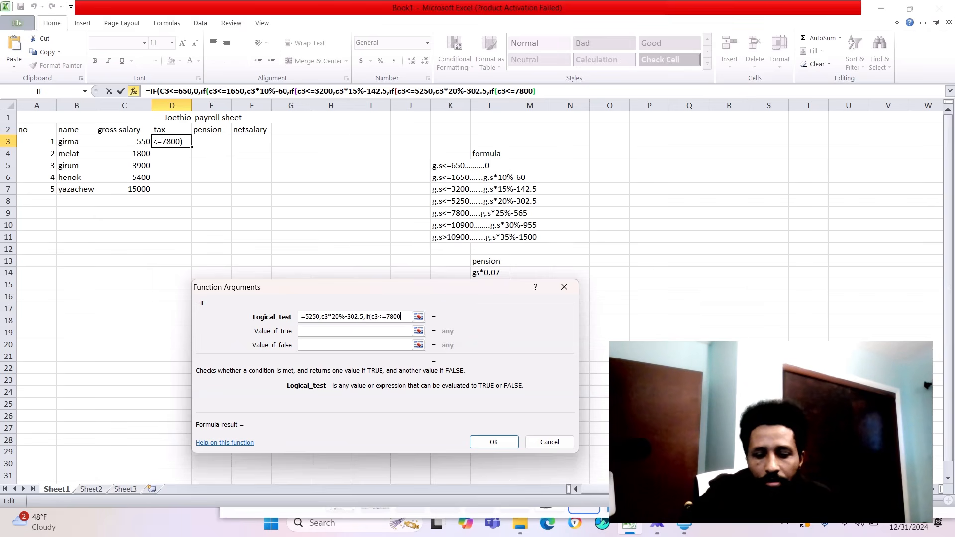
pyautogui.write(',c')
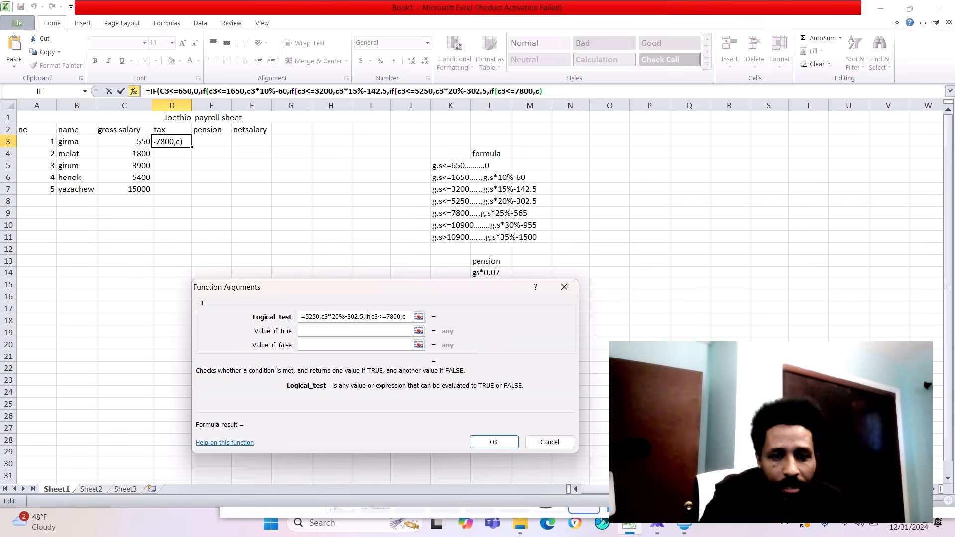
pyautogui.write('3')
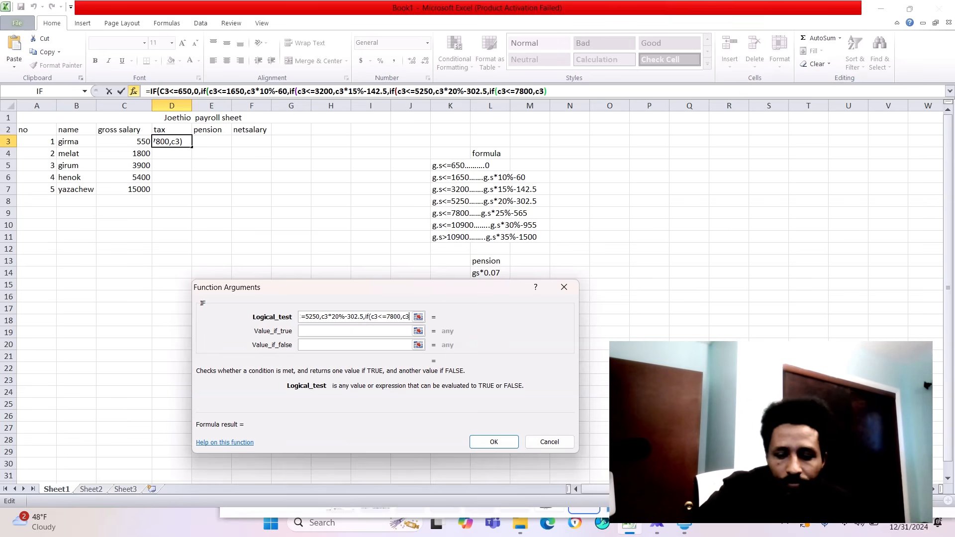
pyautogui.write('*')
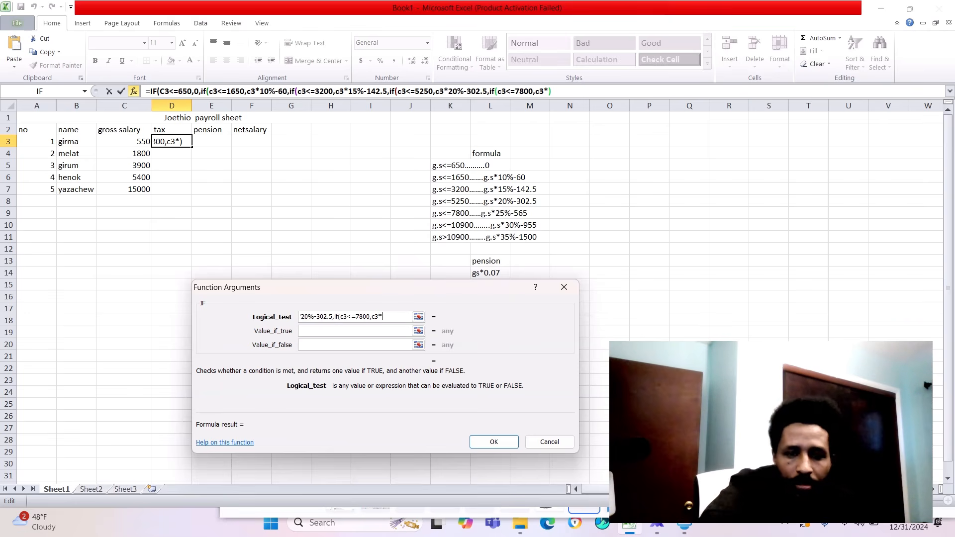
pyautogui.write('2')
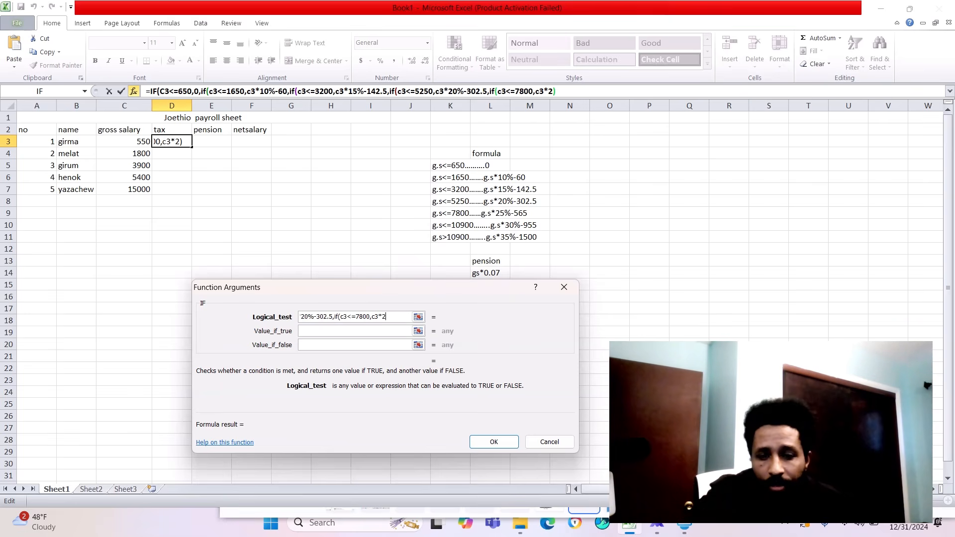
pyautogui.write('5%')
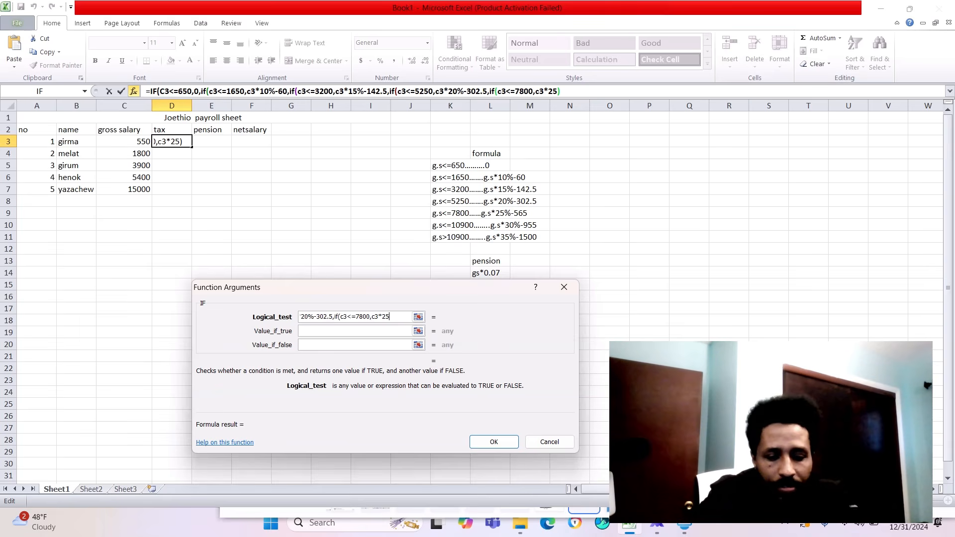
pyautogui.write('-')
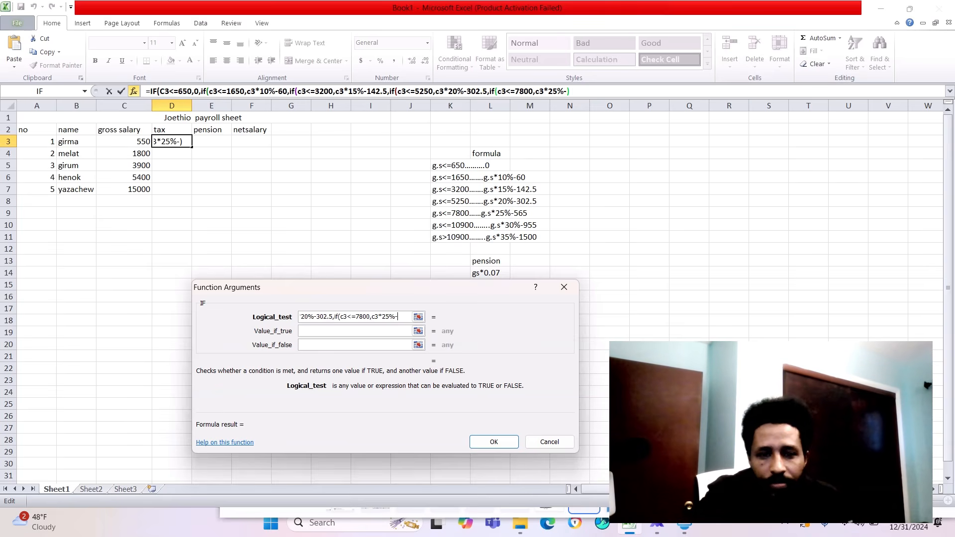
pyautogui.write('56')
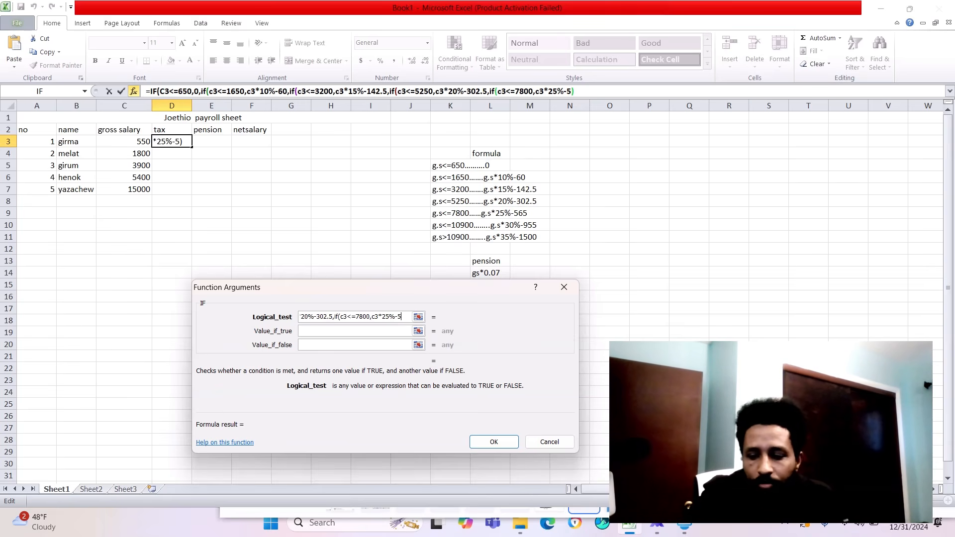
pyautogui.write('5')
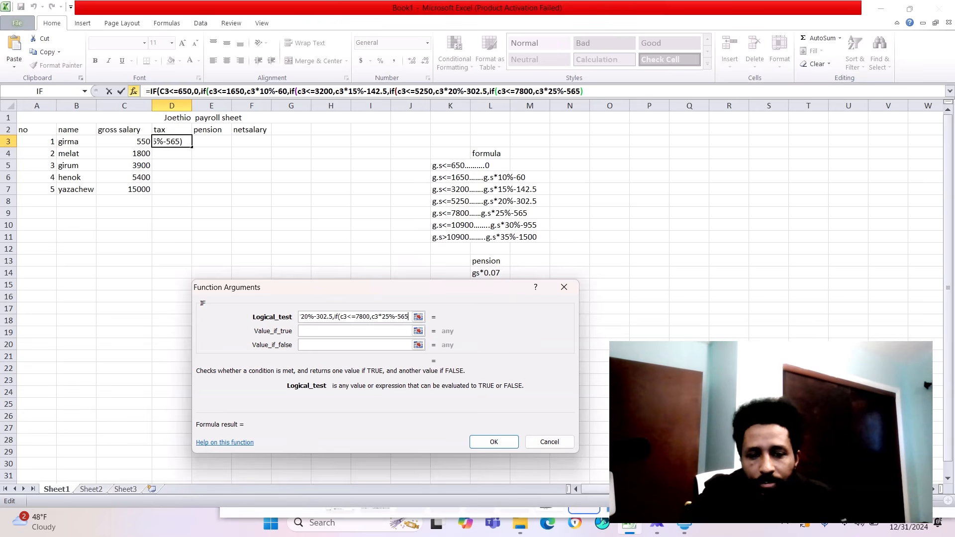
pyautogui.write(',')
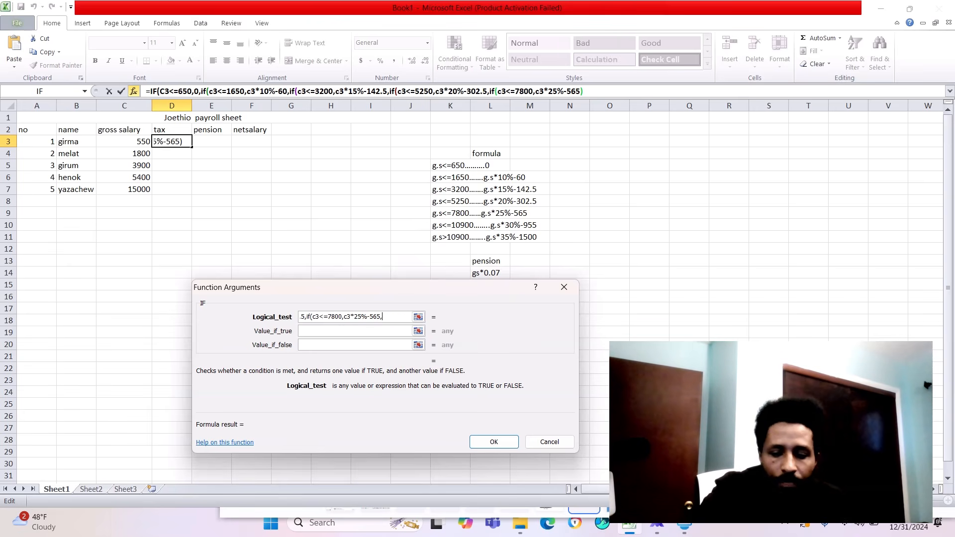
pyautogui.write('if')
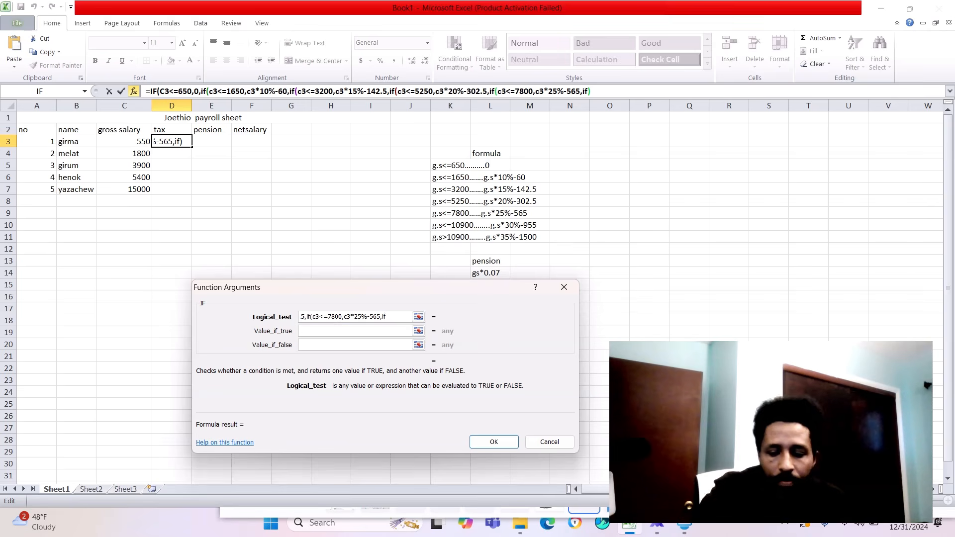
pyautogui.write('(')
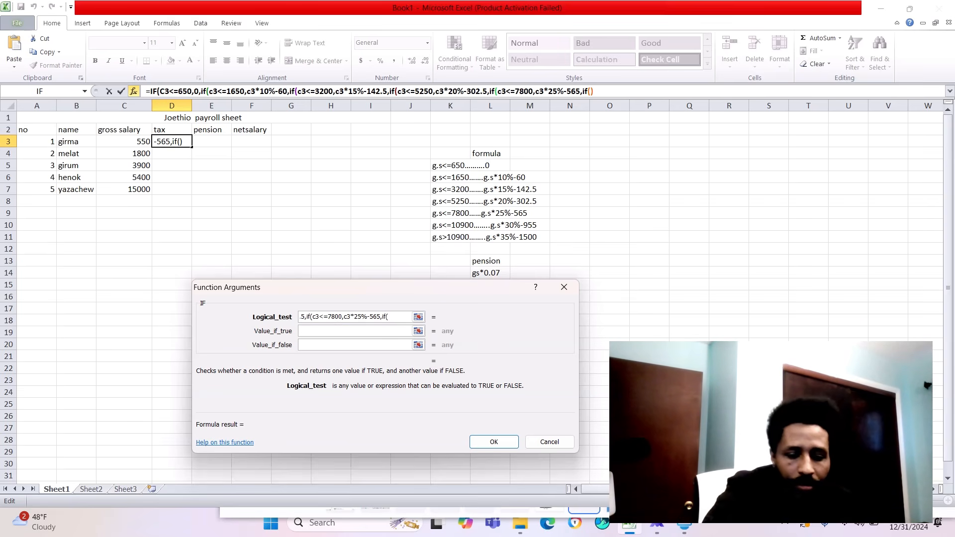
pyautogui.write('c3<=')
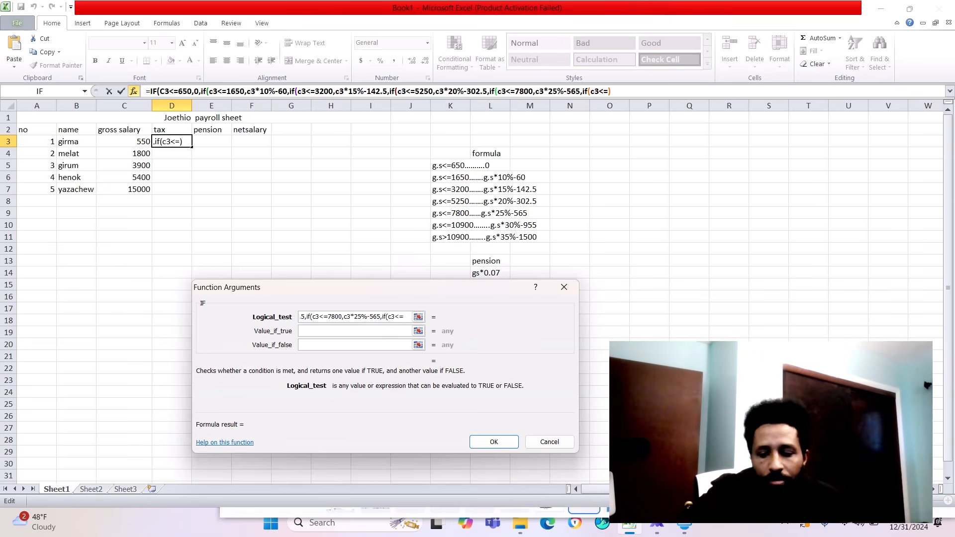
pyautogui.write('10900')
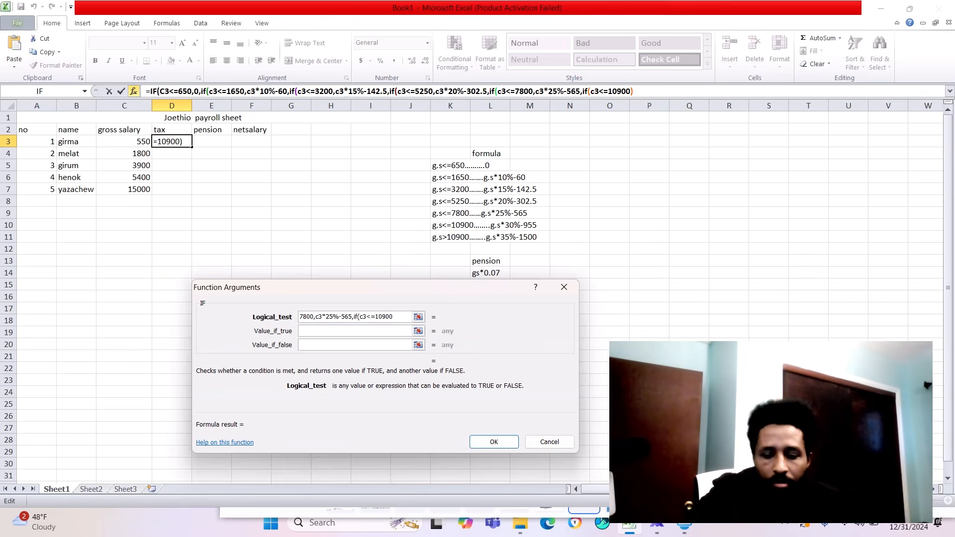
pyautogui.write(',c3')
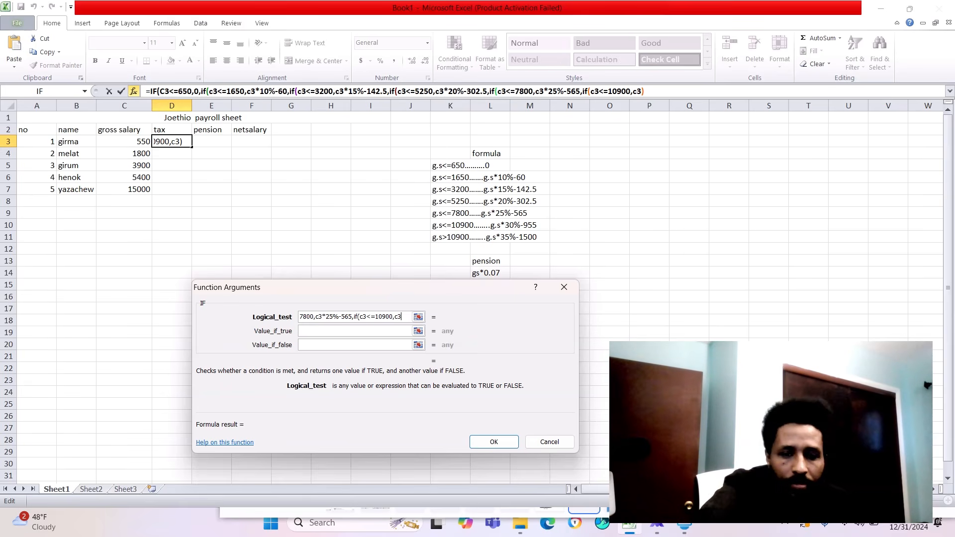
pyautogui.write('*30')
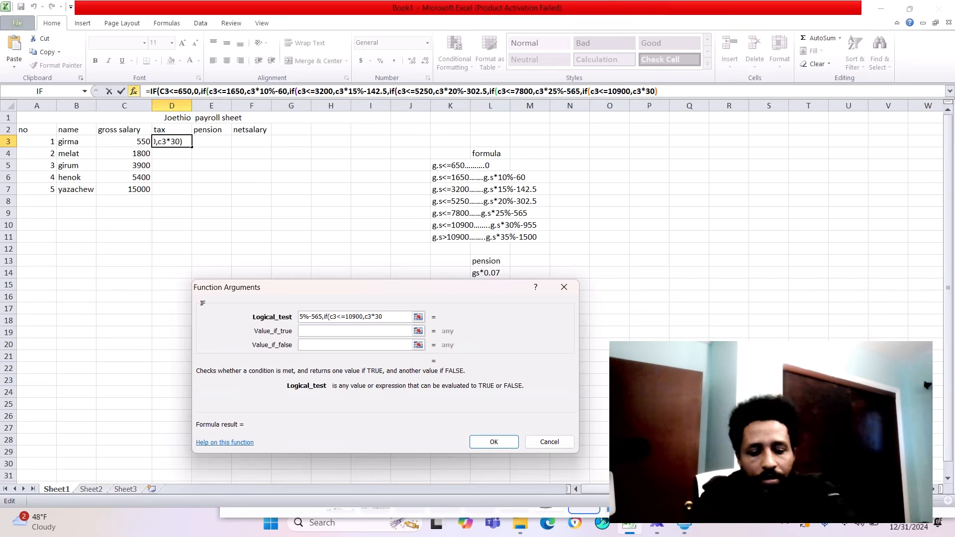
pyautogui.write('%-')
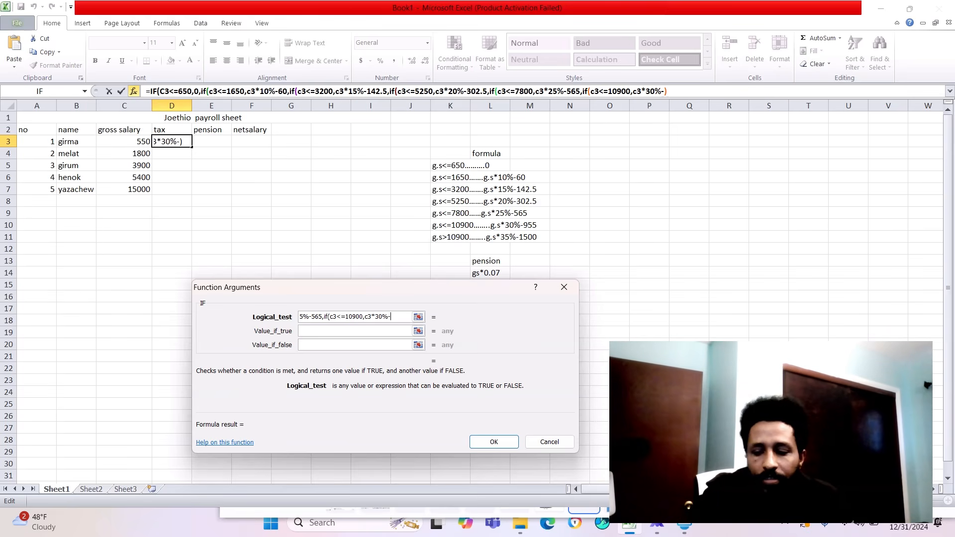
pyautogui.write('955')
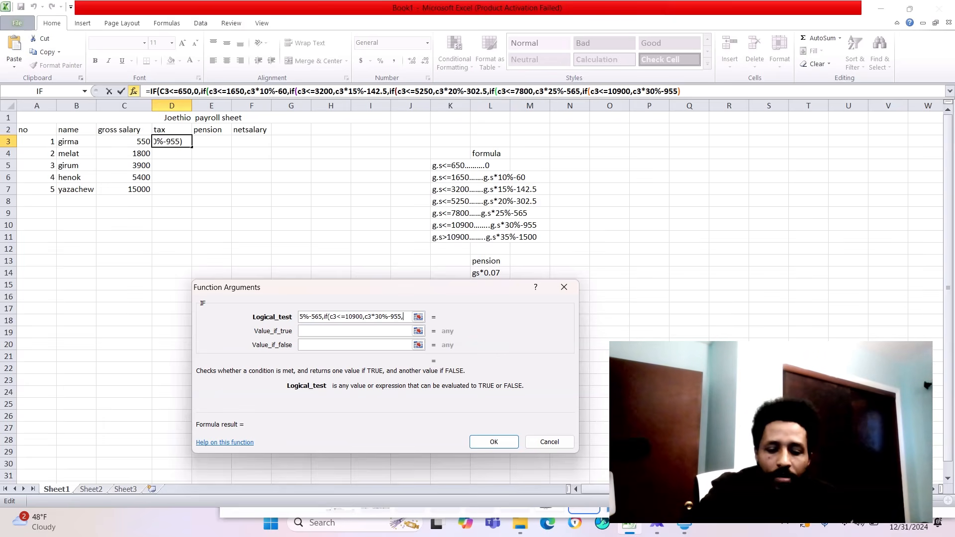
pyautogui.write(',if')
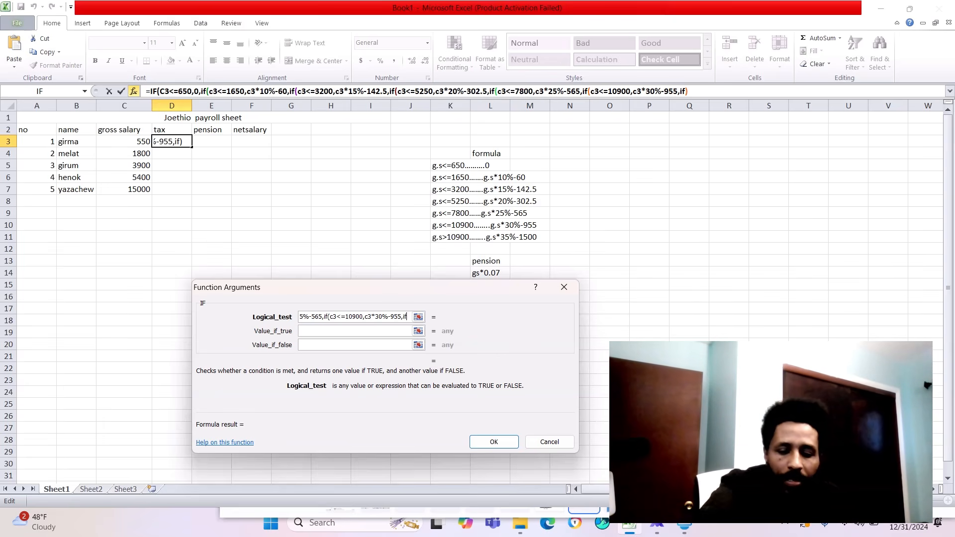
pyautogui.write('(c3')
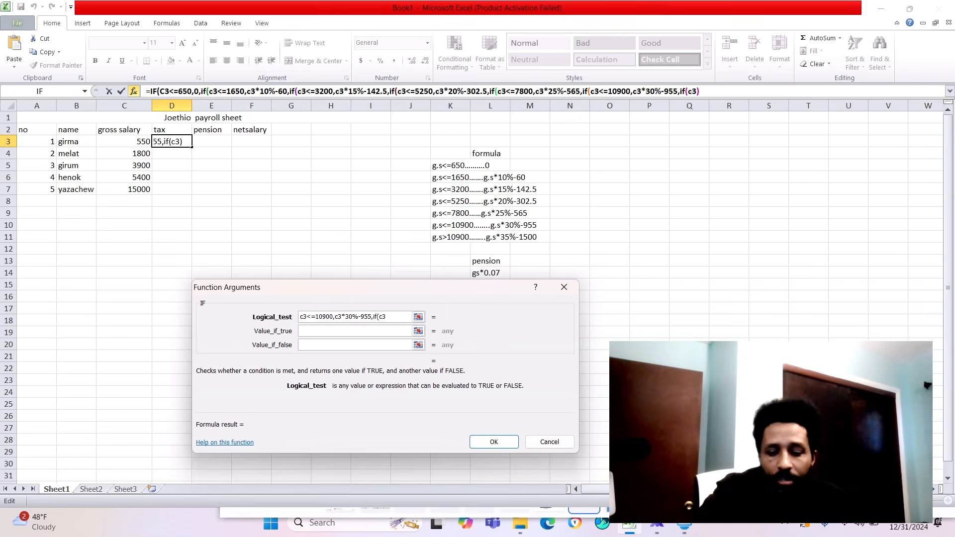
pyautogui.write('>')
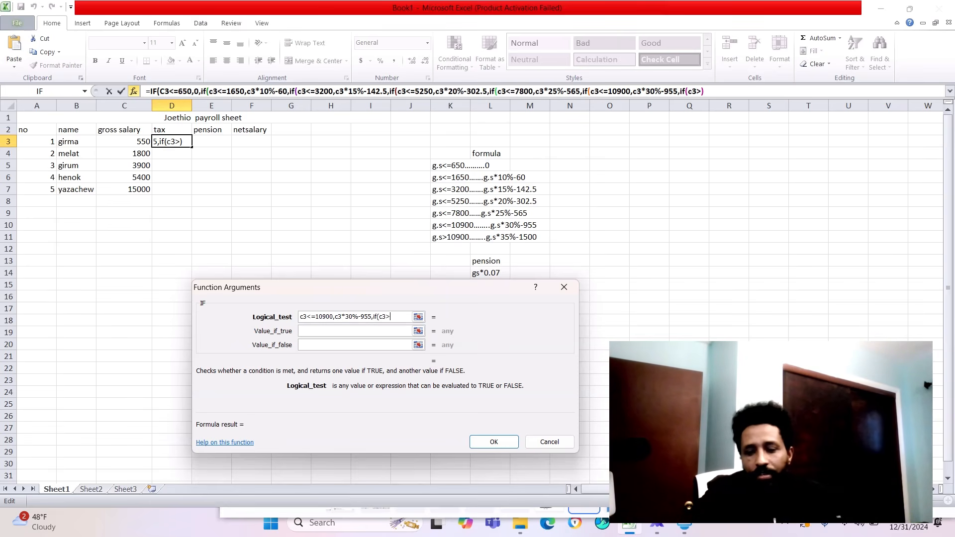
pyautogui.write('1090')
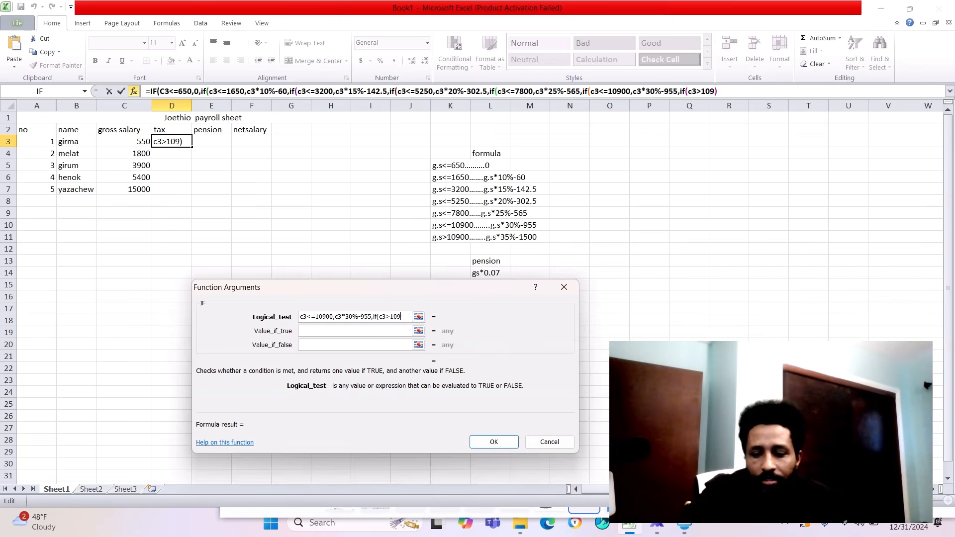
pyautogui.write('0')
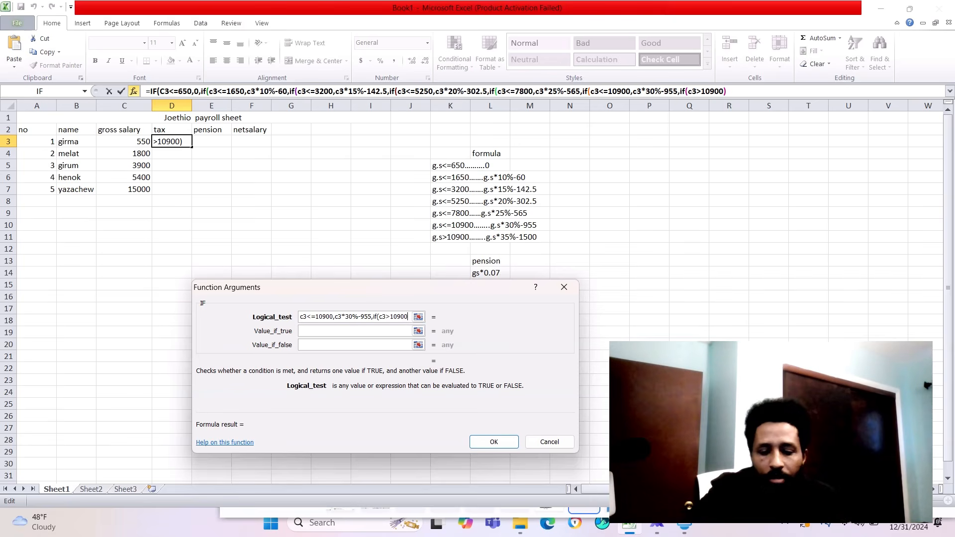
pyautogui.write(',c3')
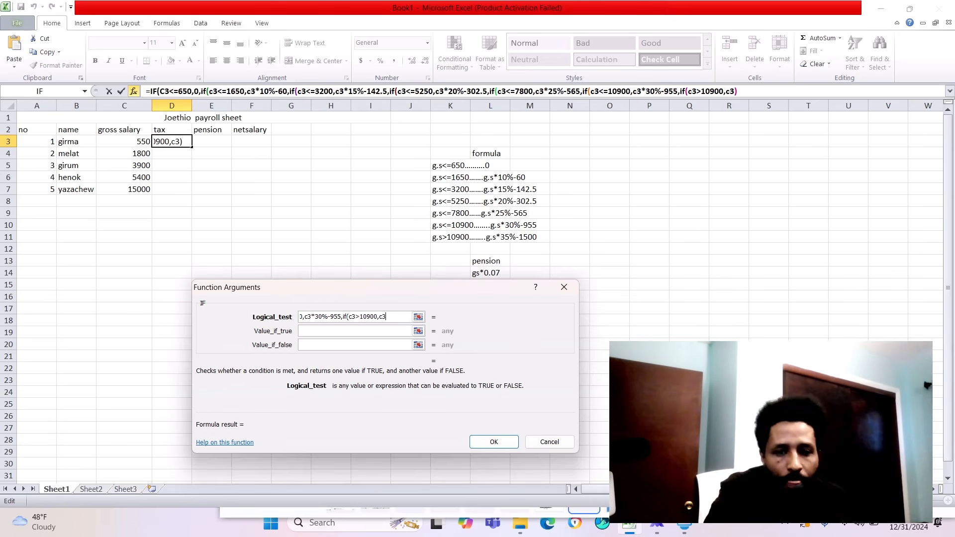
pyautogui.write('*')
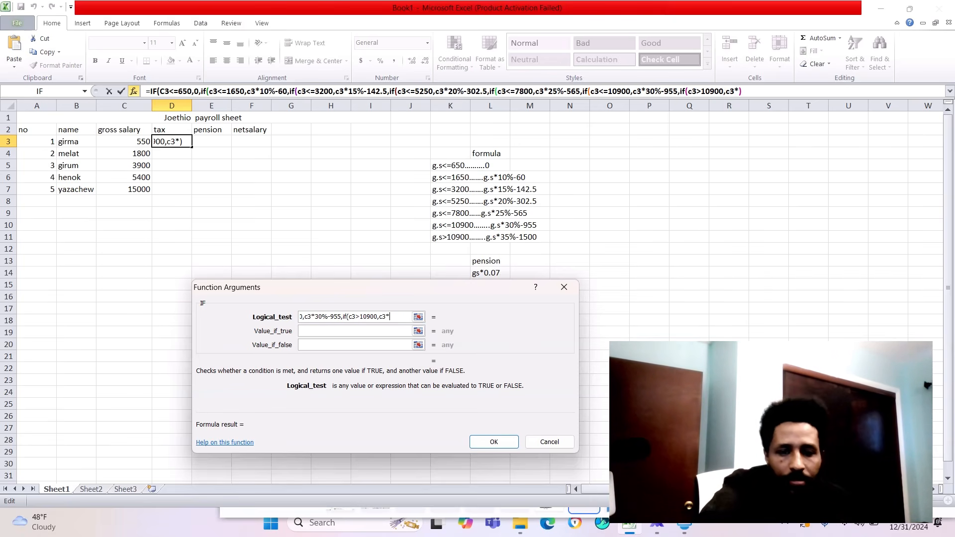
pyautogui.write('35')
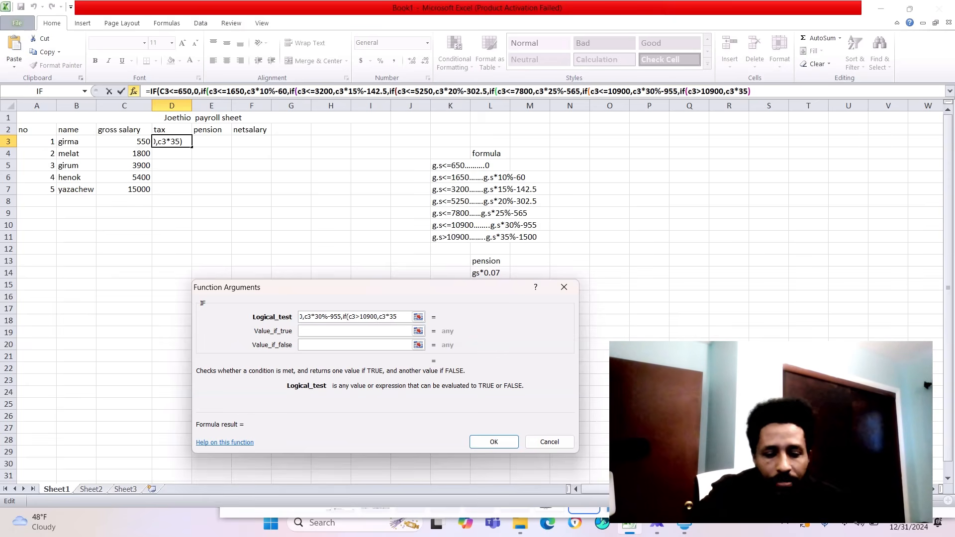
pyautogui.write('%')
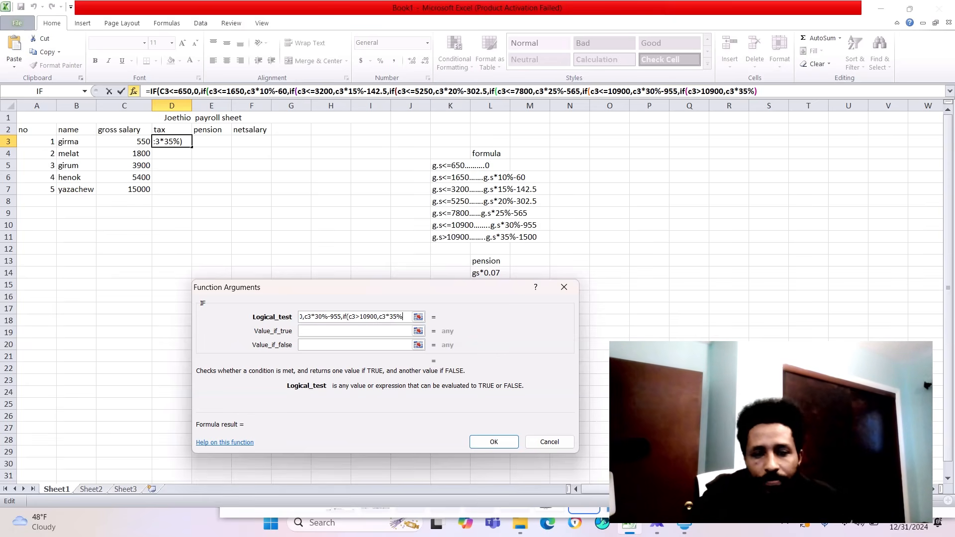
pyautogui.write('-1')
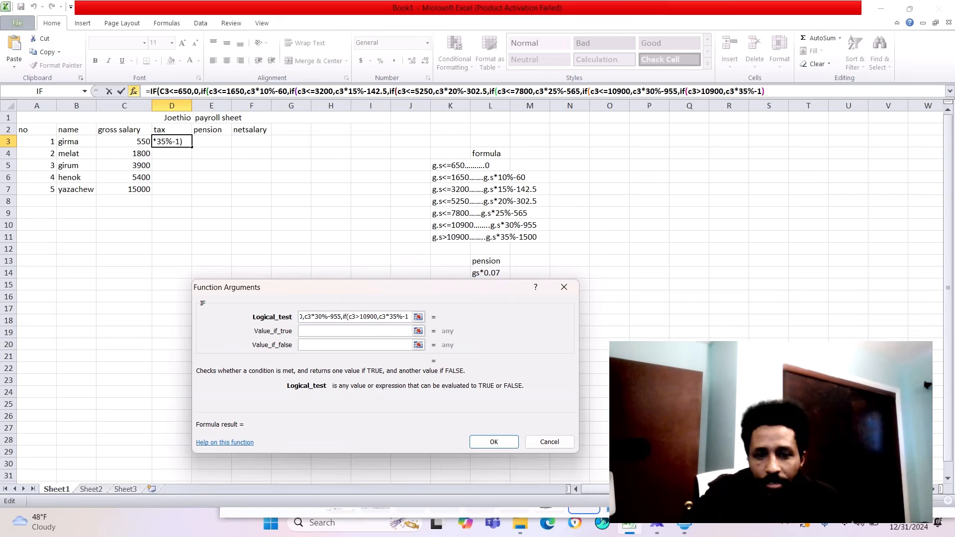
pyautogui.write('500')
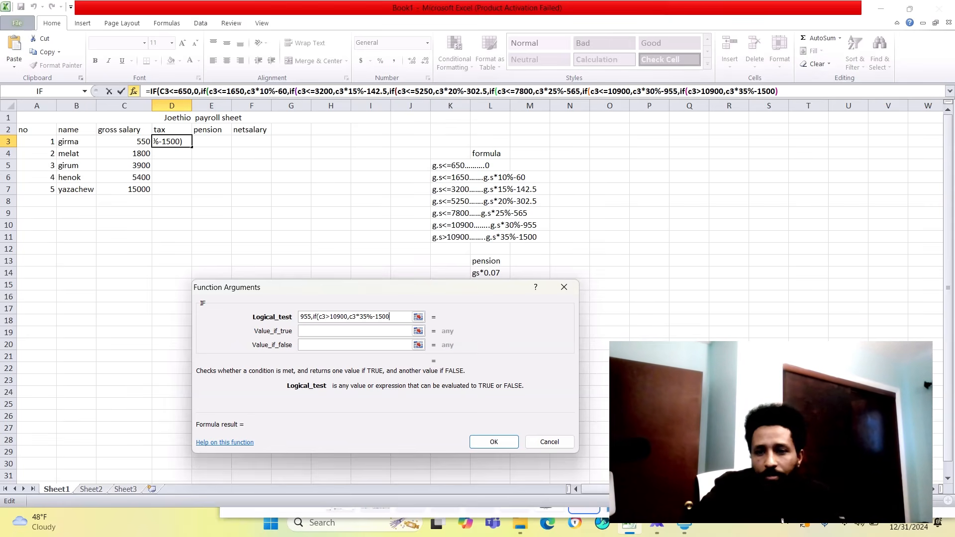
# - Close all seven nested IFs with parentheses, enter the tax formula in D3, and fill it down through D7
pyautogui.click(780, 91)
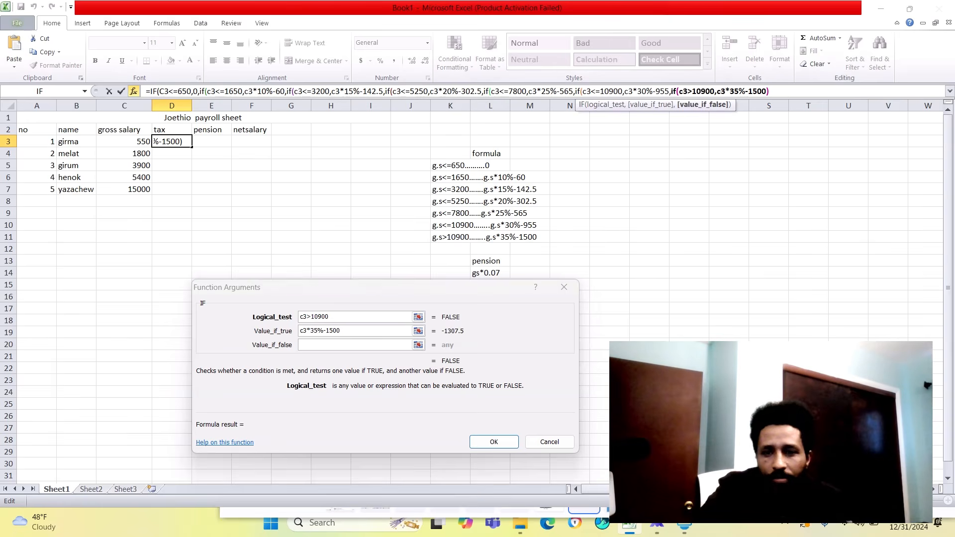
pyautogui.write(')))')
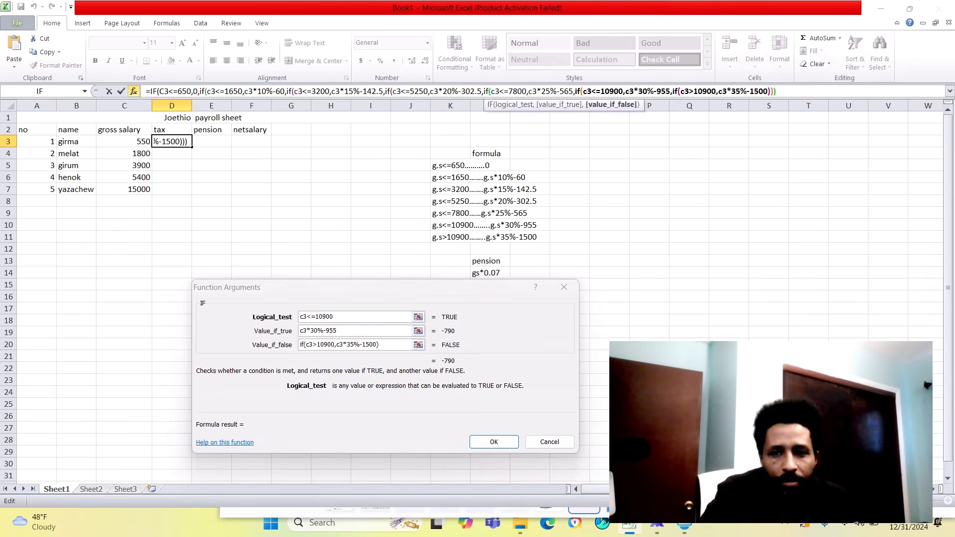
pyautogui.write('))')
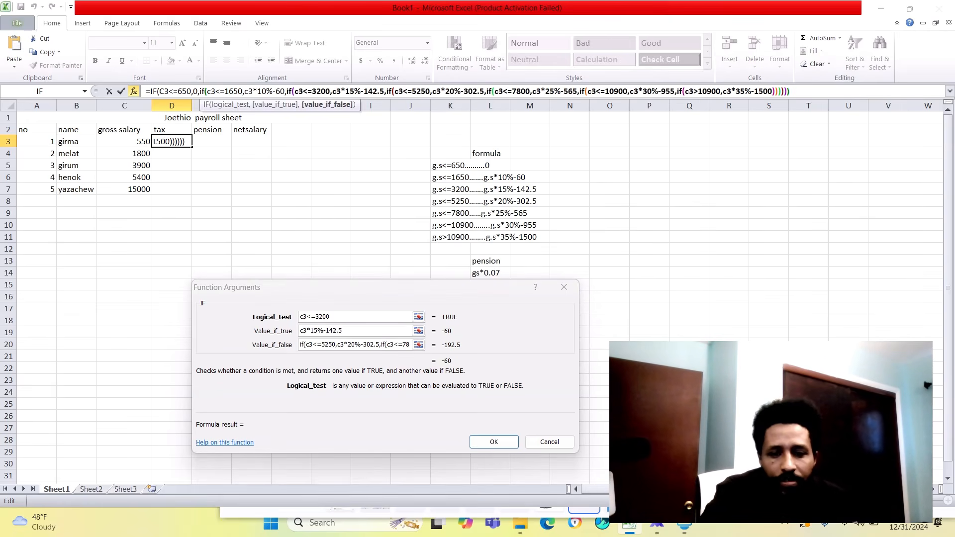
pyautogui.write('))')
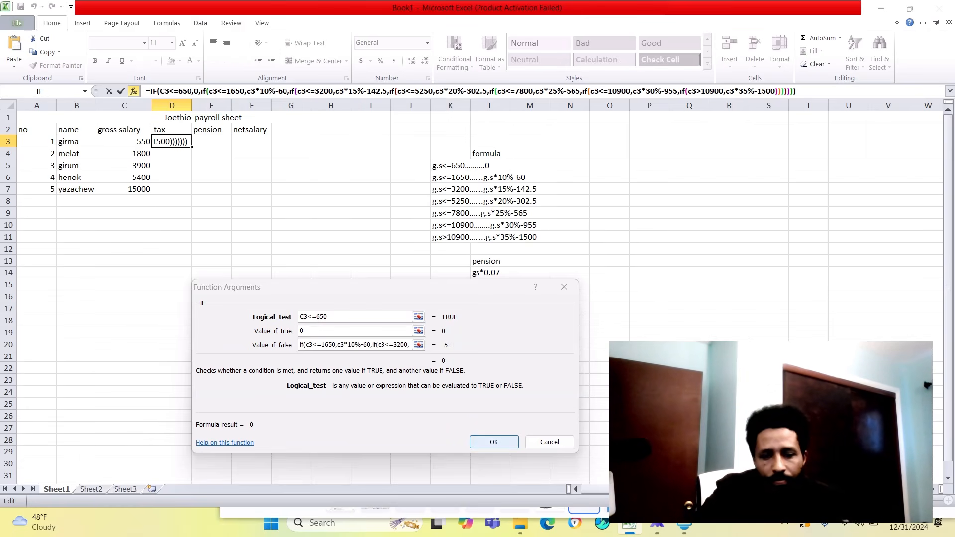
pyautogui.press('Return')
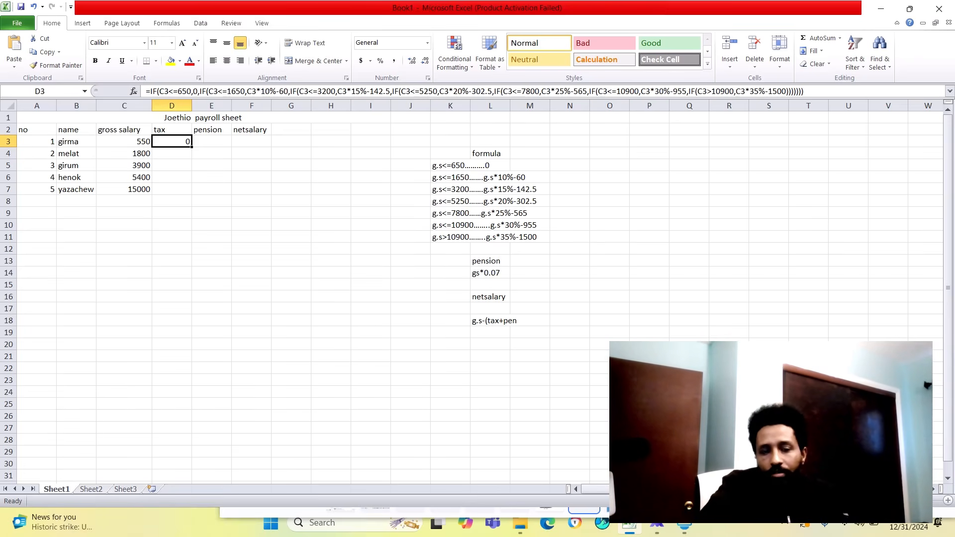
pyautogui.moveTo(192, 147); pyautogui.dragTo(192, 194)
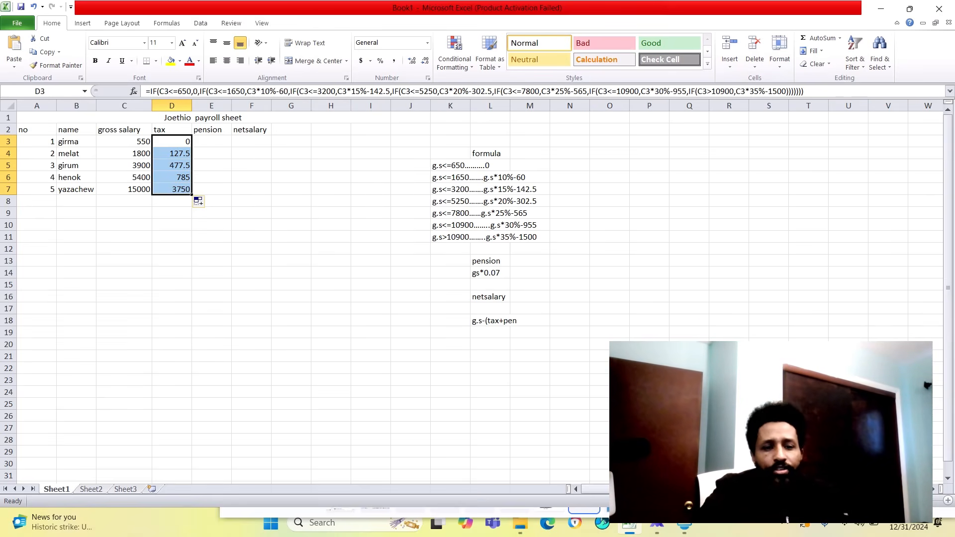
# - Calculate the pension in E3 with =C3*0.07 and fill the formula down through E7
pyautogui.click(212, 142)
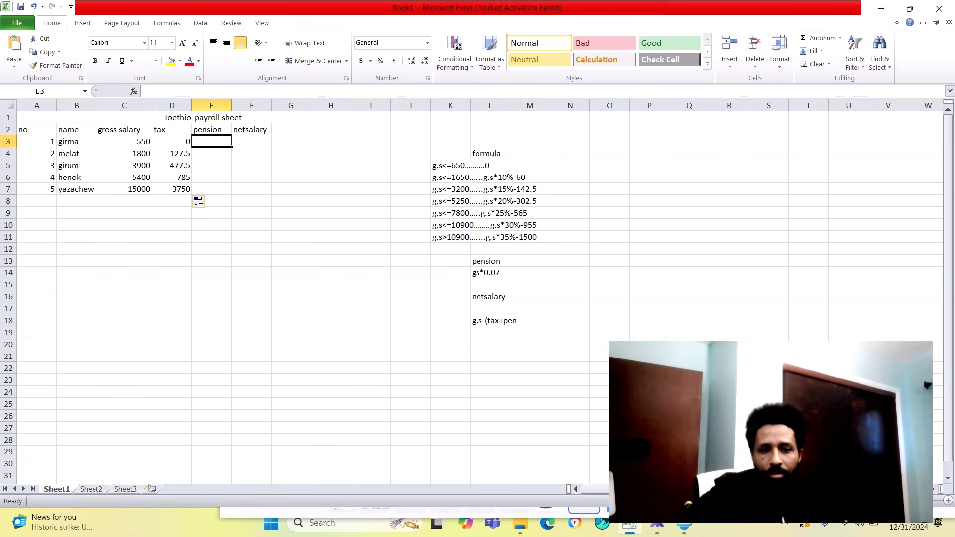
pyautogui.click(124, 142)
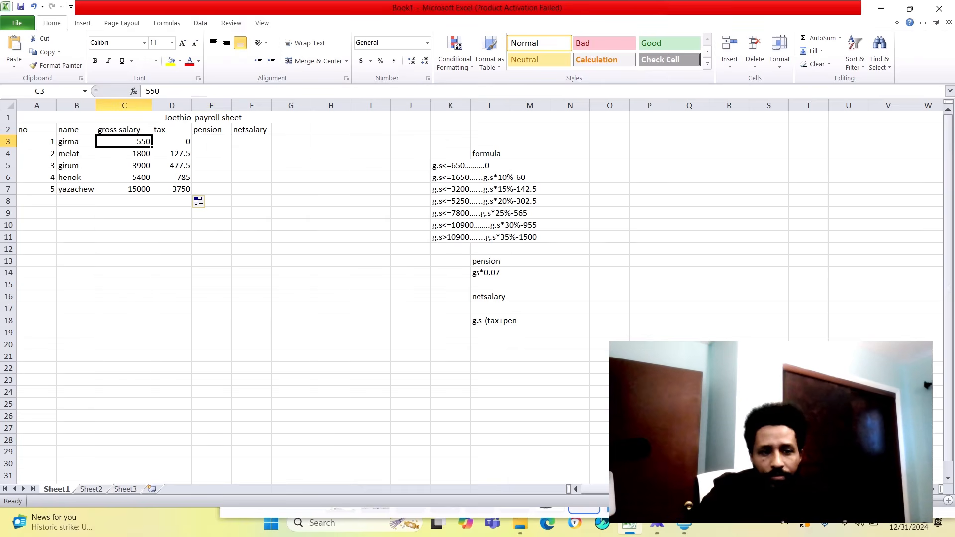
pyautogui.click(211, 142)
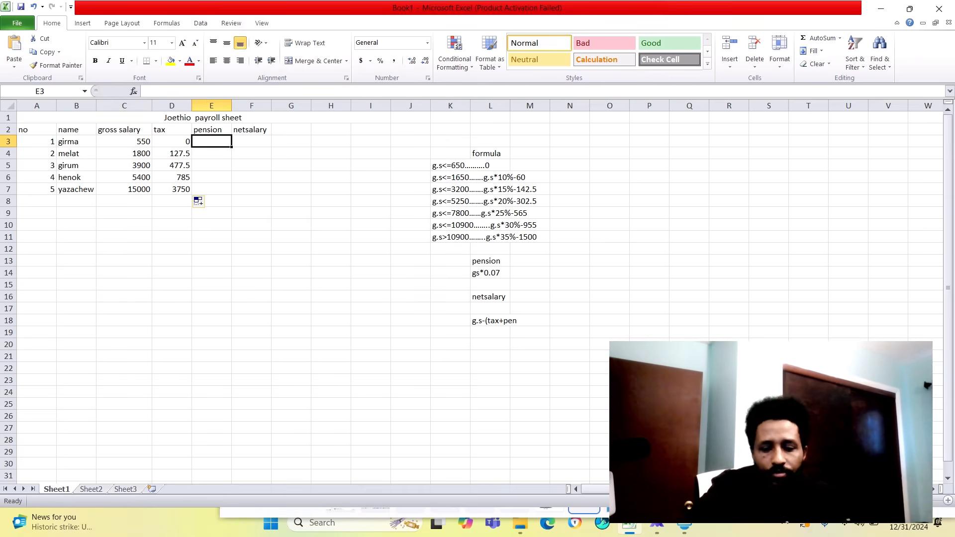
pyautogui.write('=')
pyautogui.click(125, 141)
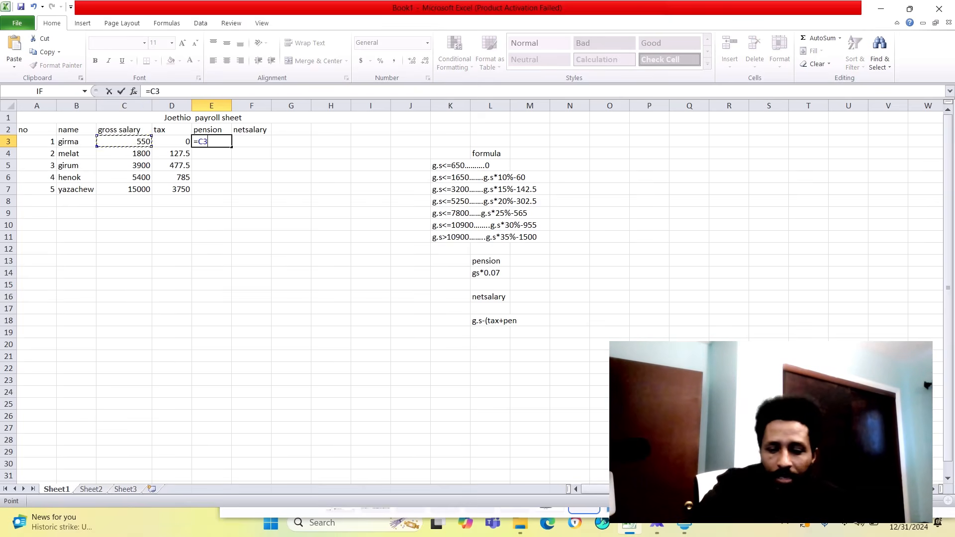
pyautogui.write('*0.0')
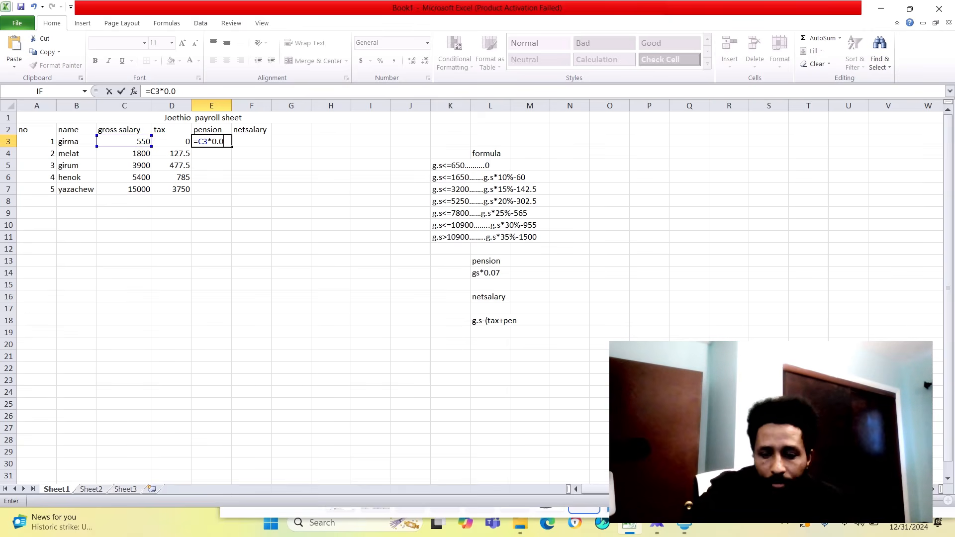
pyautogui.write('7')
pyautogui.click(212, 190)
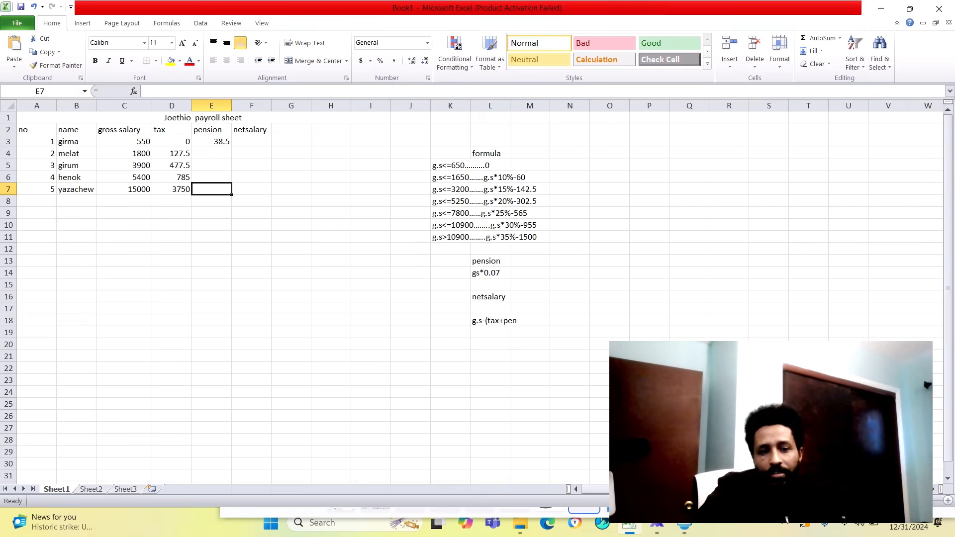
pyautogui.click(212, 142)
pyautogui.moveTo(231, 147); pyautogui.dragTo(231, 194)
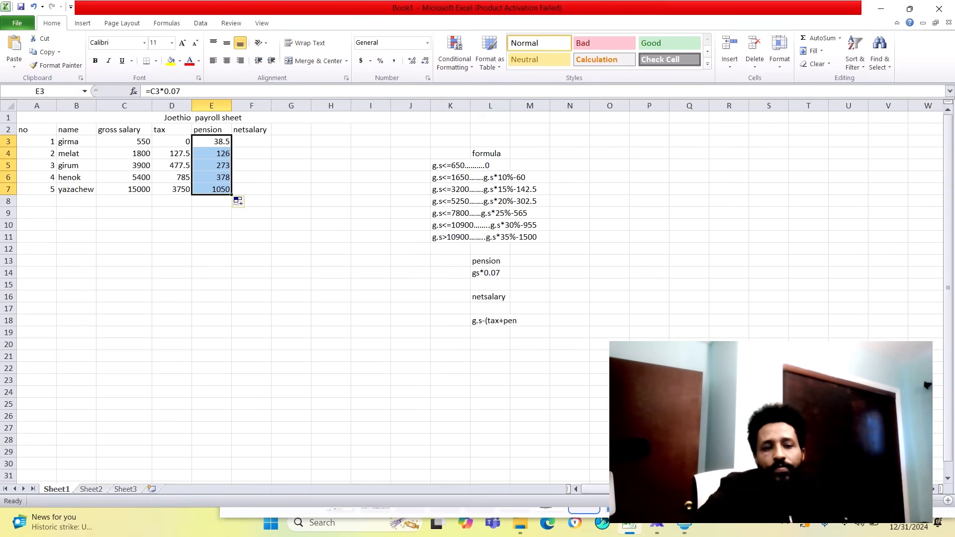
# - Calculate the net salary in F3 with =C3-(D3+E3) and fill the formula down through F7
pyautogui.click(251, 142)
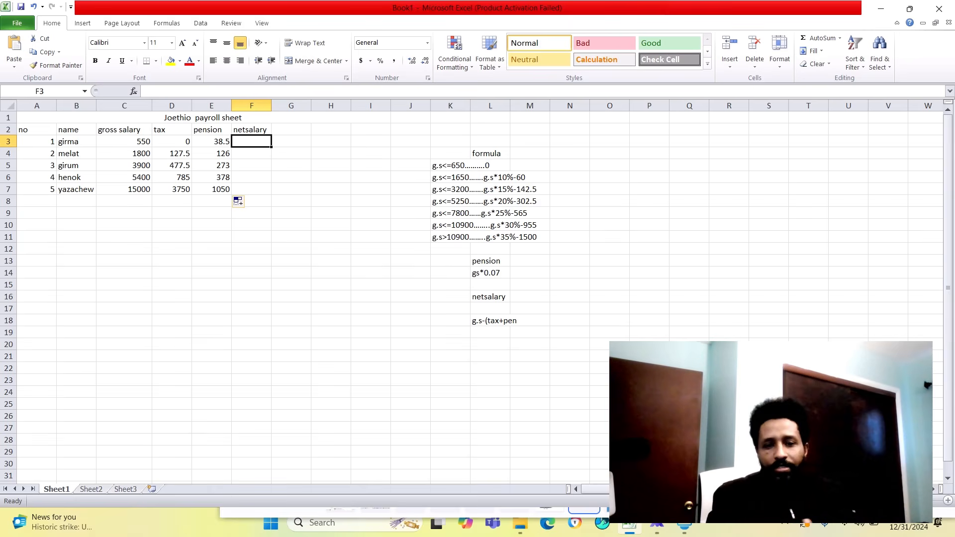
pyautogui.write('=')
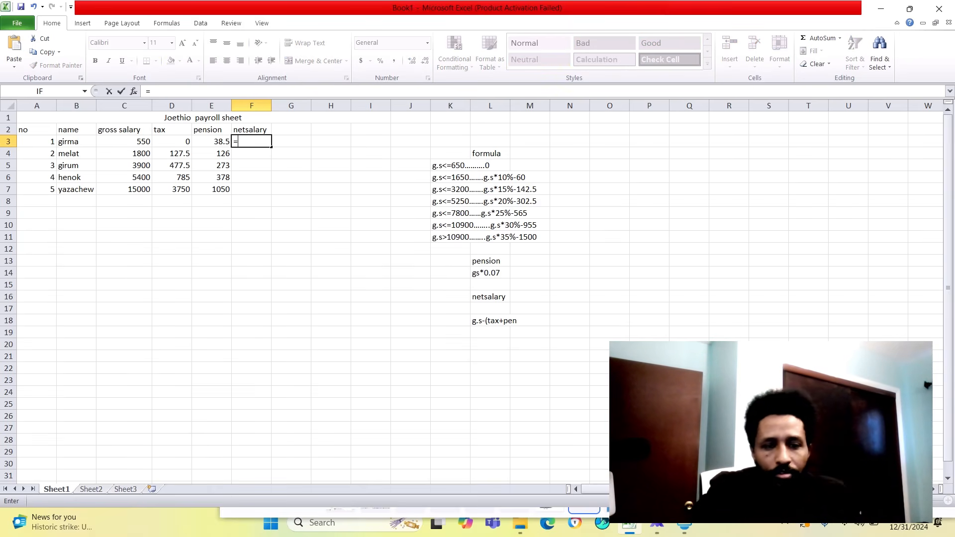
pyautogui.click(125, 142)
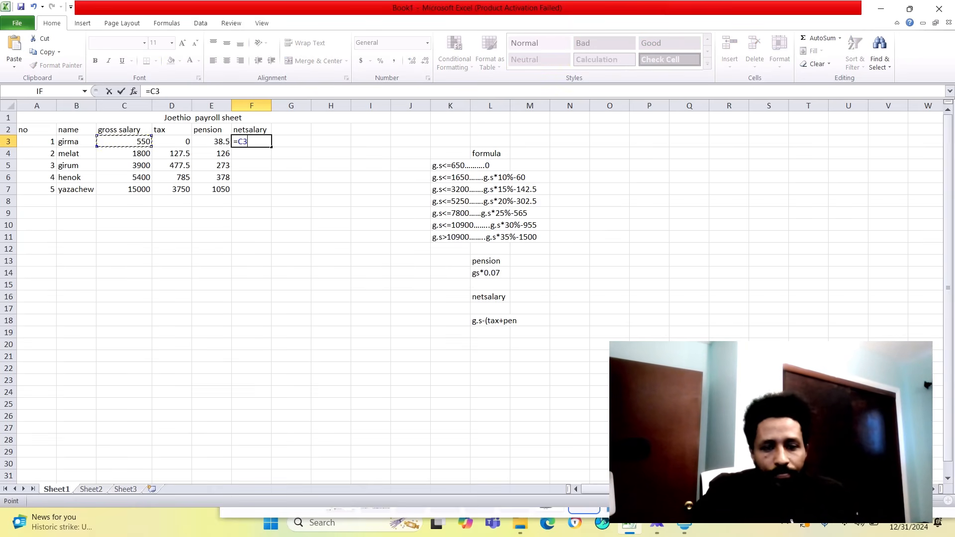
pyautogui.write('-')
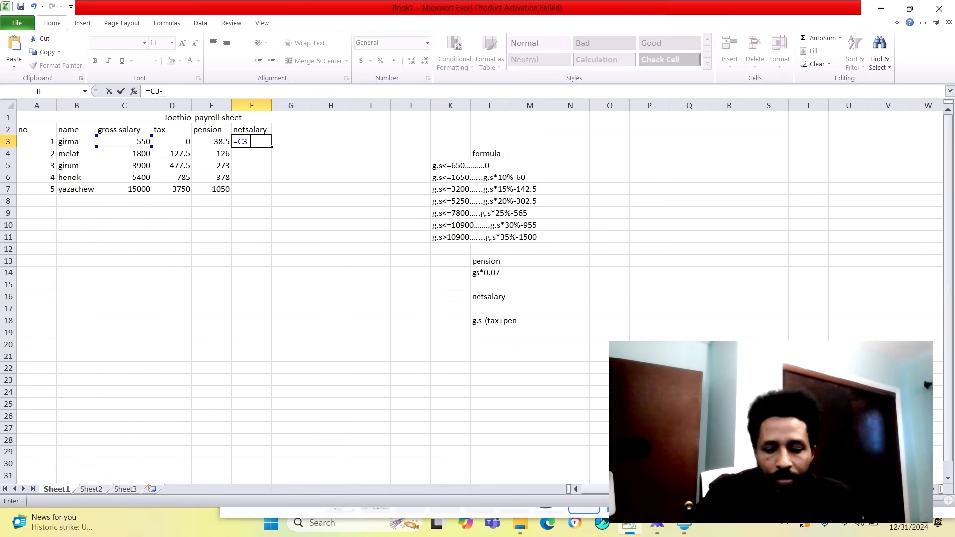
pyautogui.write('(')
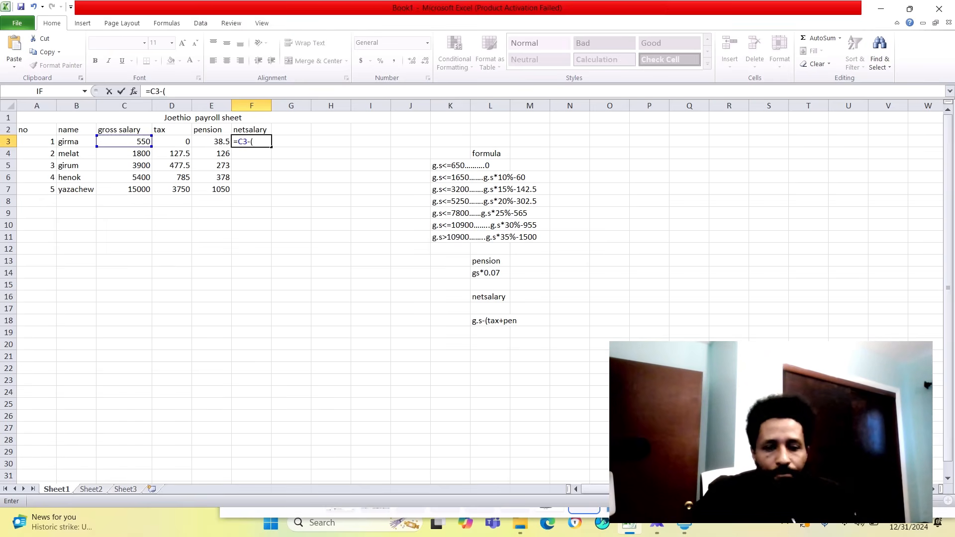
pyautogui.click(172, 142)
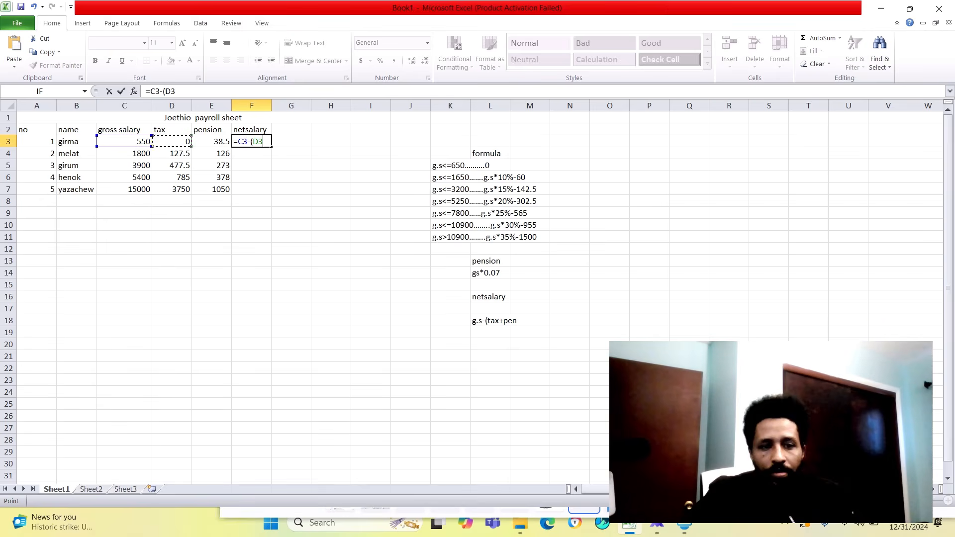
pyautogui.write('+')
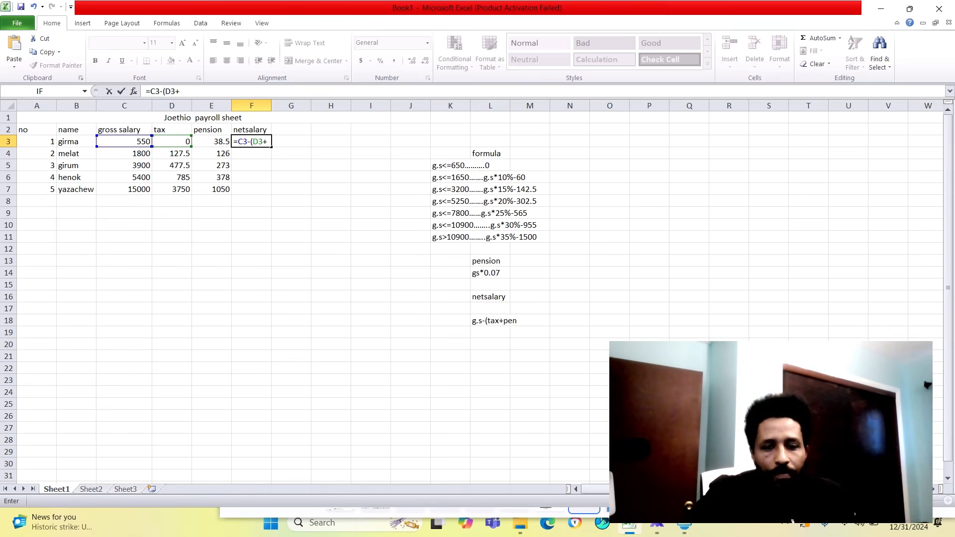
pyautogui.click(212, 141)
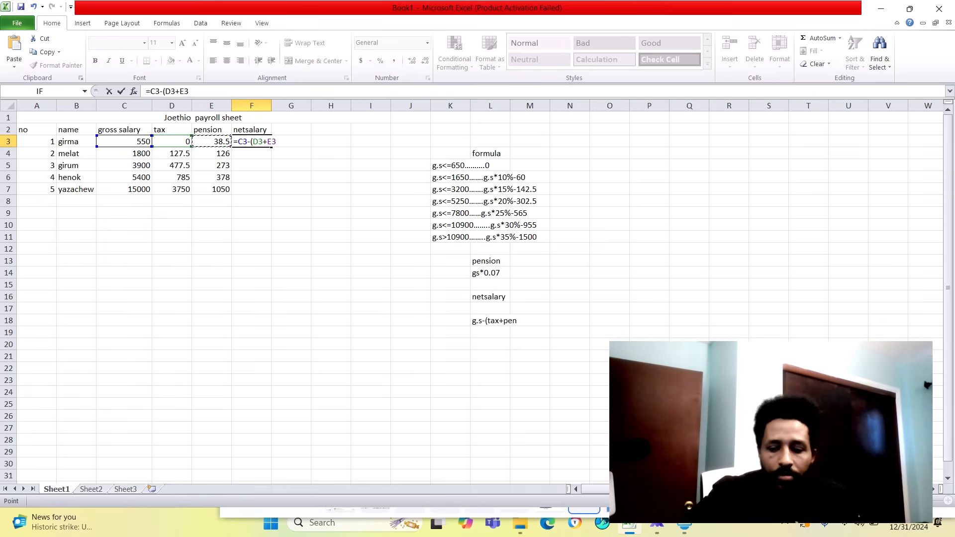
pyautogui.write(')')
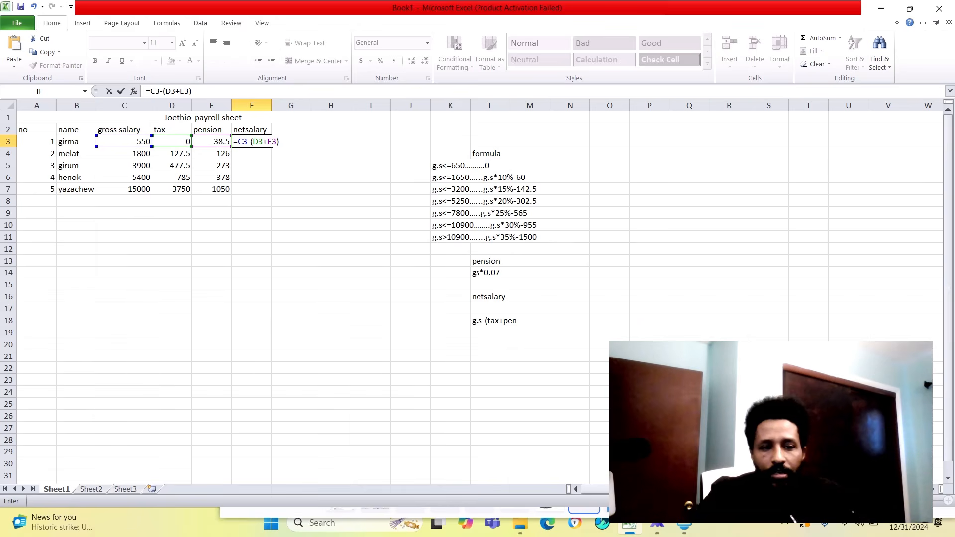
pyautogui.press('Return')
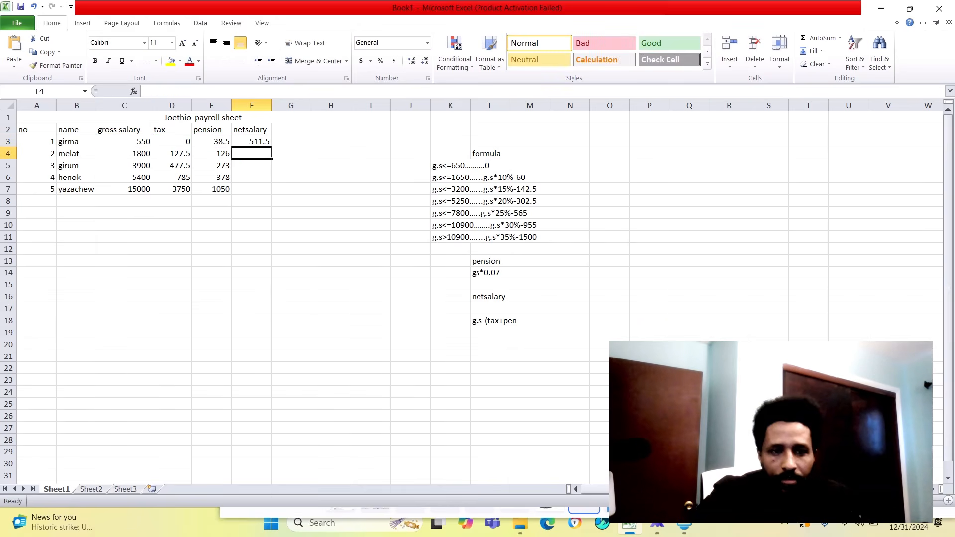
pyautogui.press('Up')
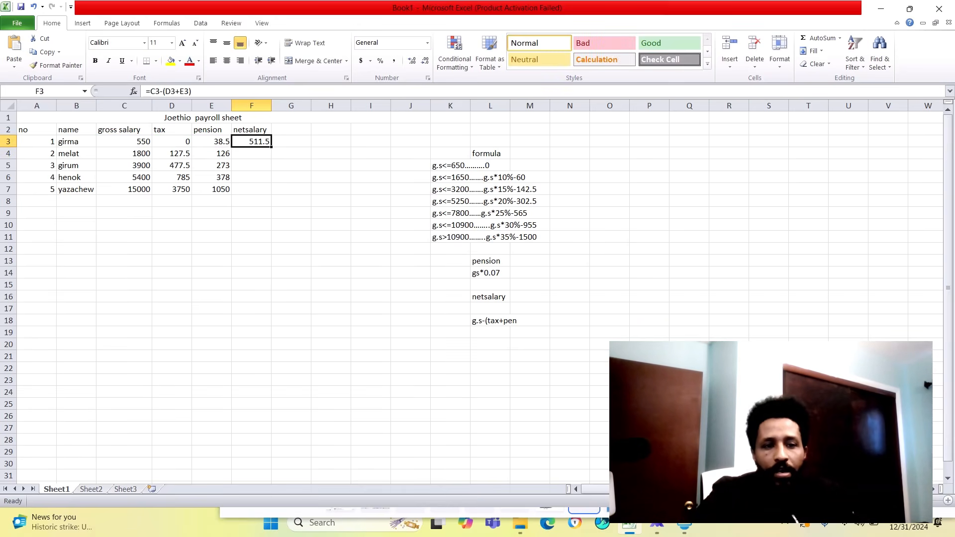
pyautogui.moveTo(271, 146); pyautogui.dragTo(271, 194)
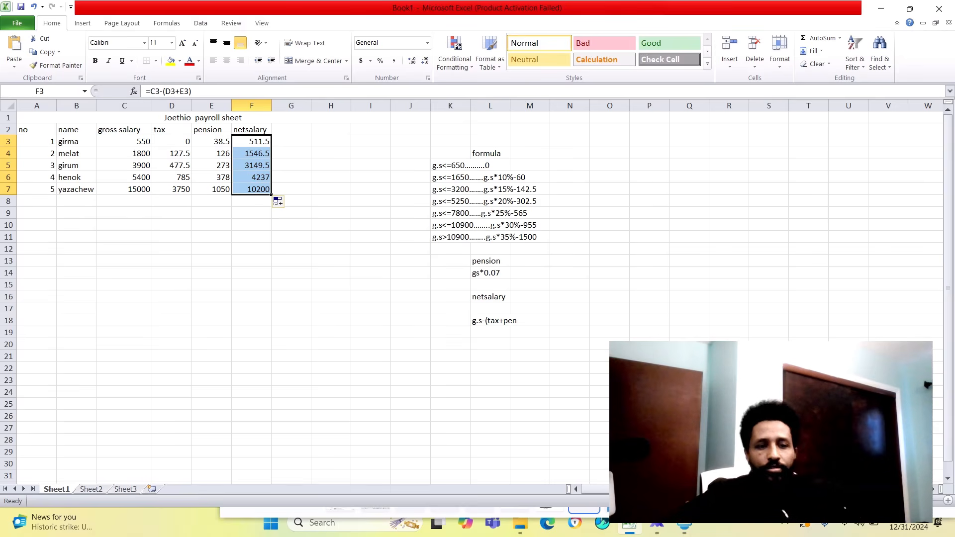